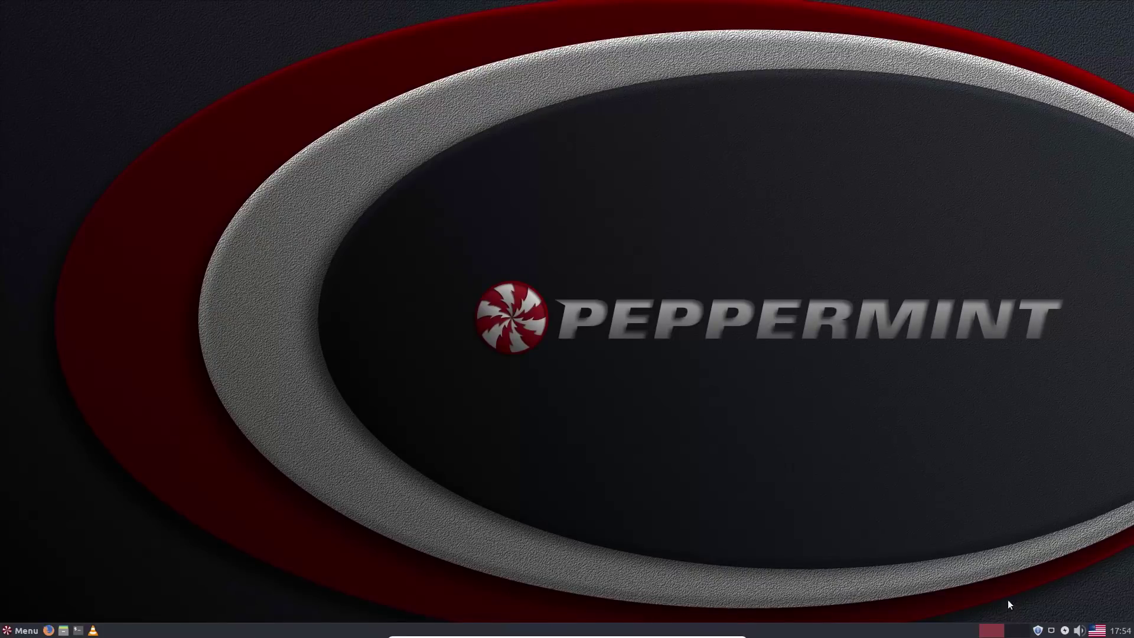
# Open the Update Manager and look through the full list of recommended package updates
pyautogui.click(1038, 632)
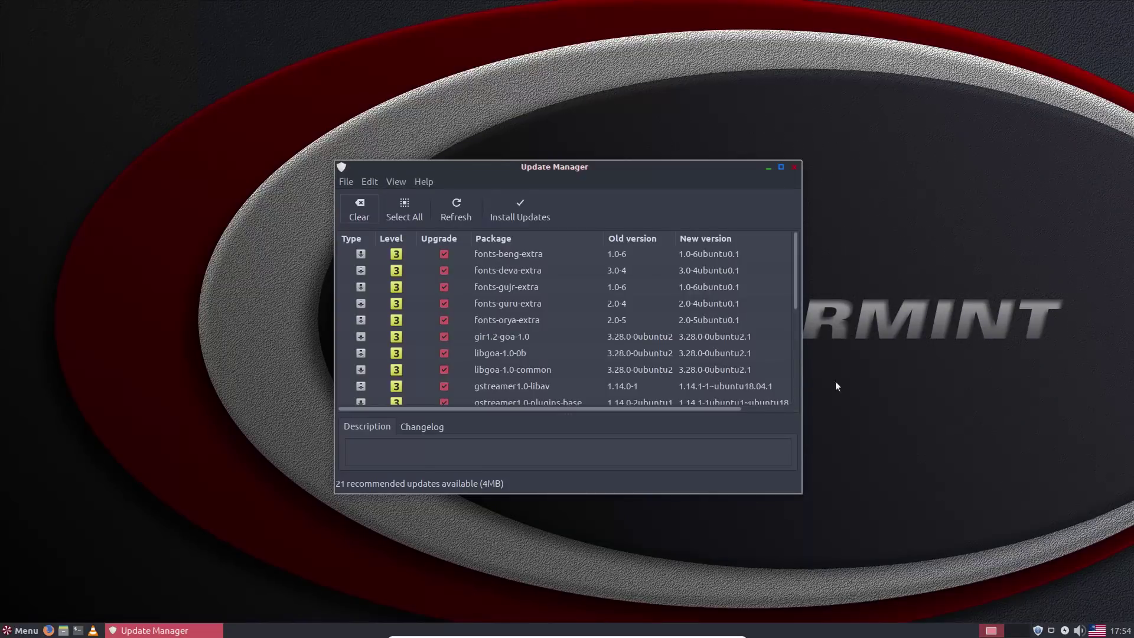
pyautogui.click(393, 182)
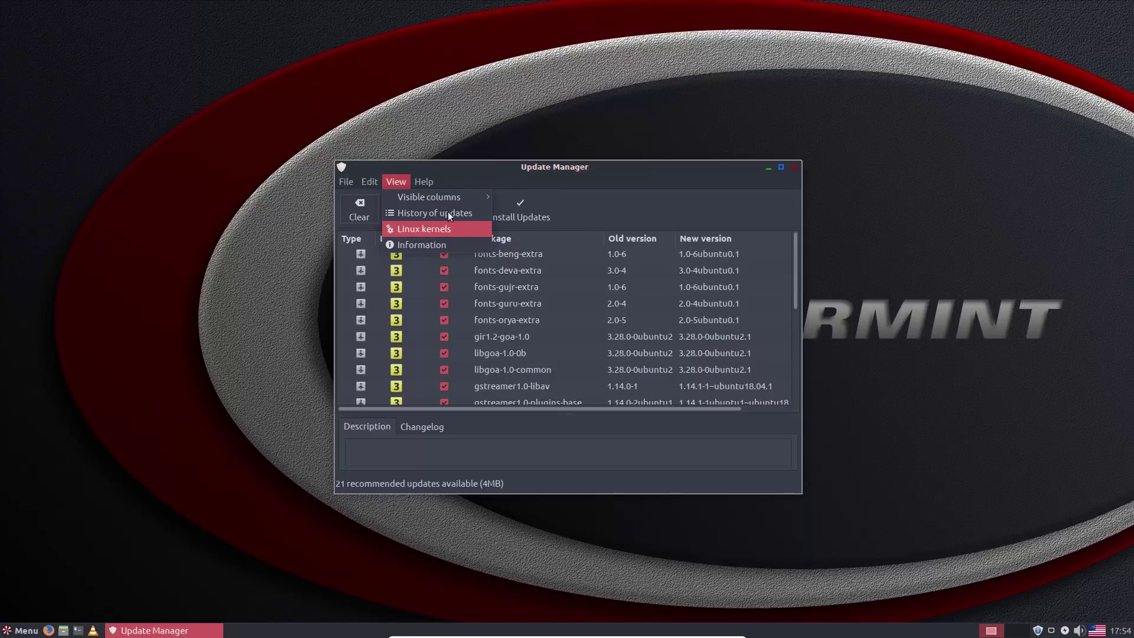
pyautogui.click(494, 168)
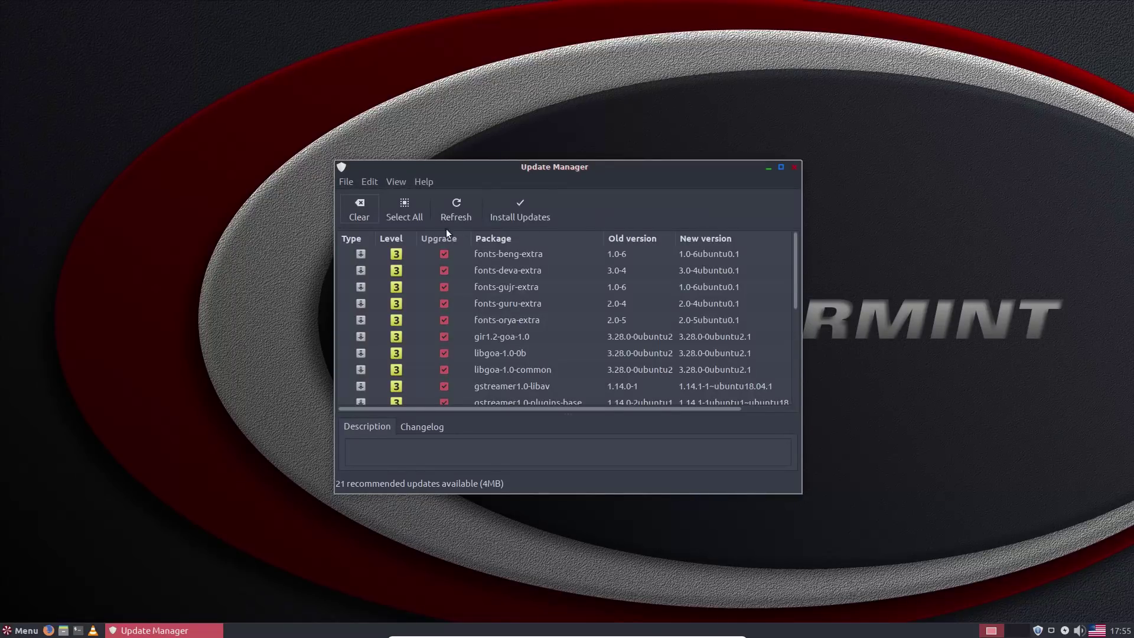
pyautogui.scroll(-5, 596, 310)
pyautogui.scroll(-3, 595, 312)
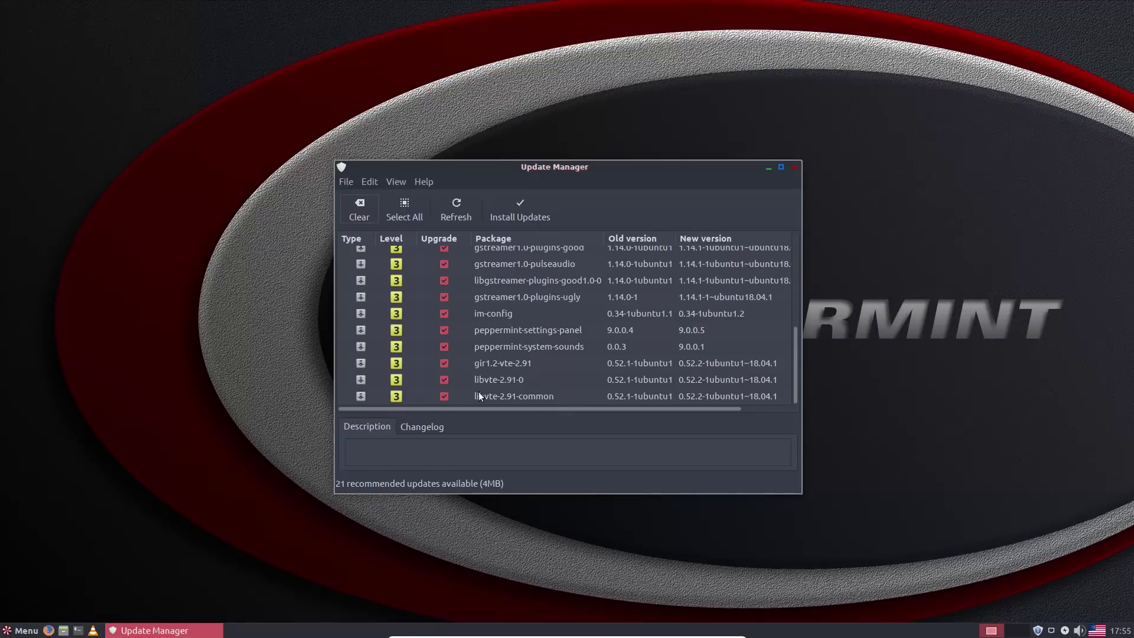
pyautogui.scroll(8, 428, 335)
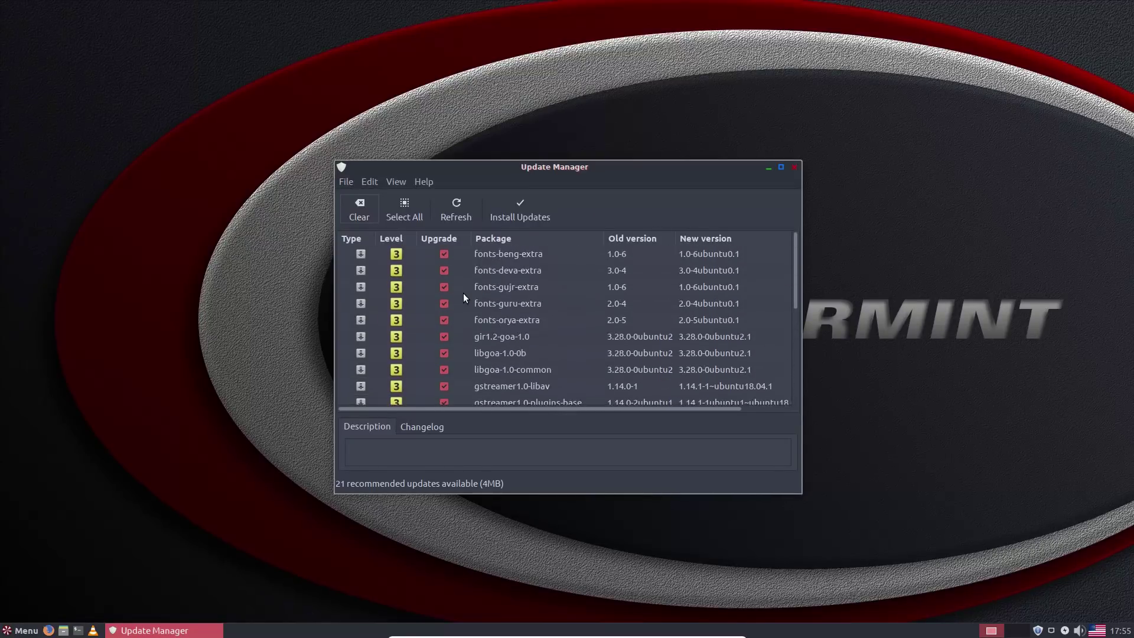
# Install all the selected package updates, authorising the installation with the account password
pyautogui.click(515, 211)
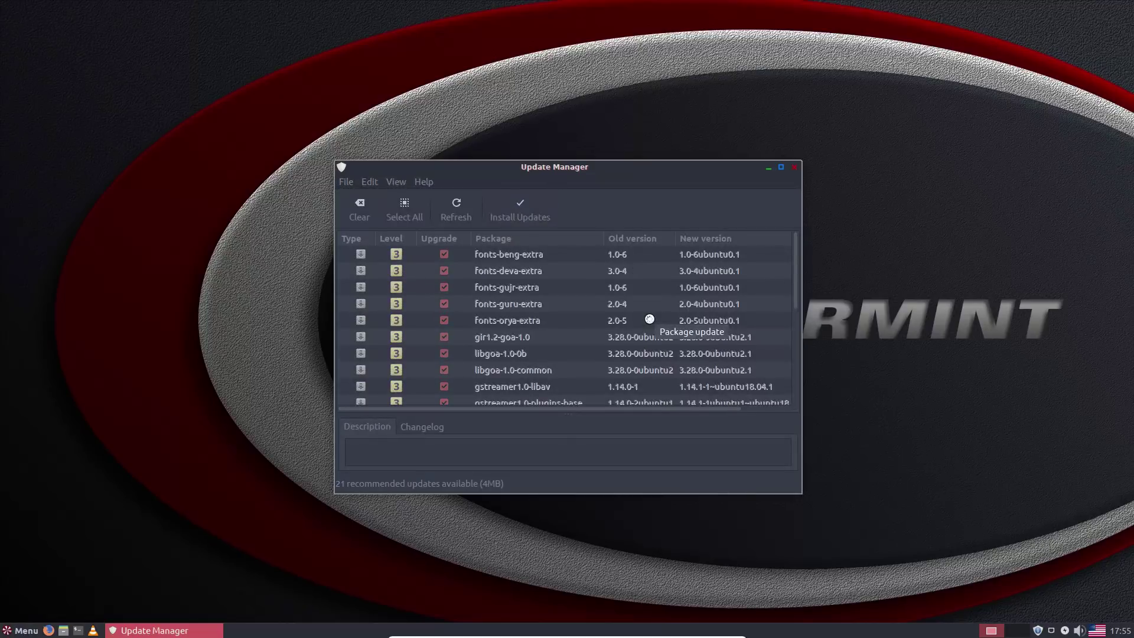
pyautogui.write('******')
pyautogui.press('Return')
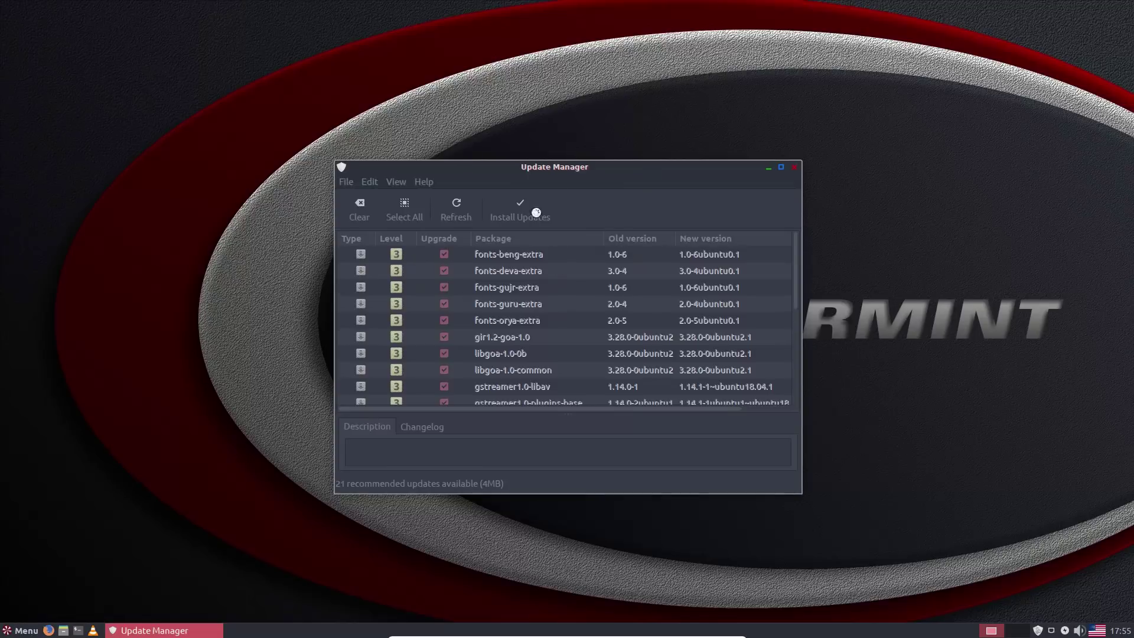
# Search the installed applications for "up" to find the Update Manager entry, and dismiss the results
pyautogui.click(18, 632)
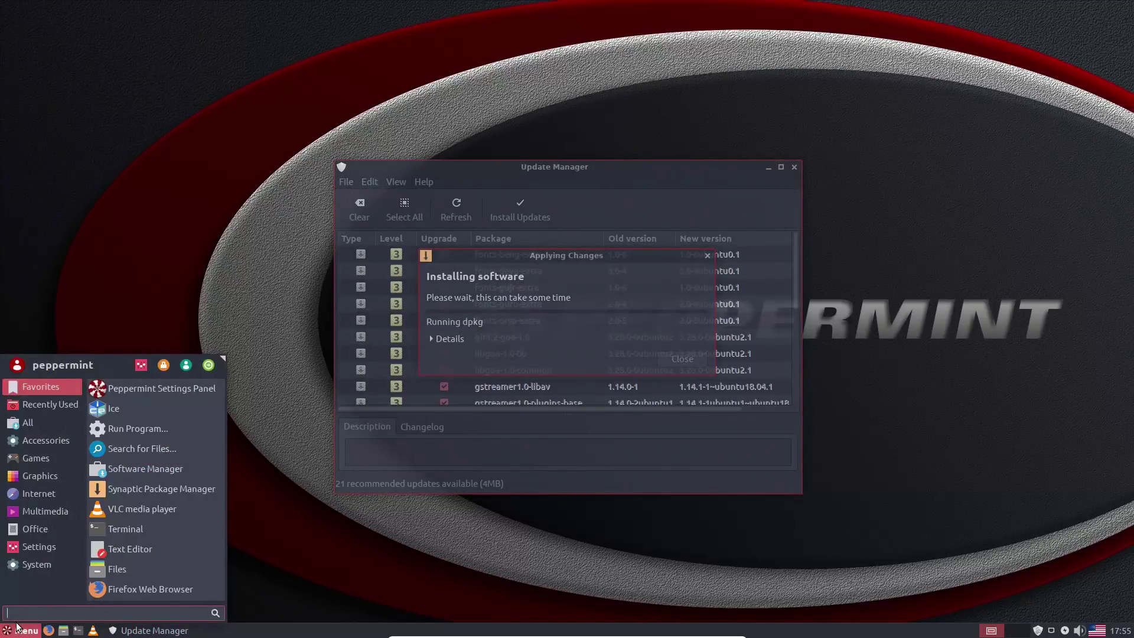
pyautogui.write('up')
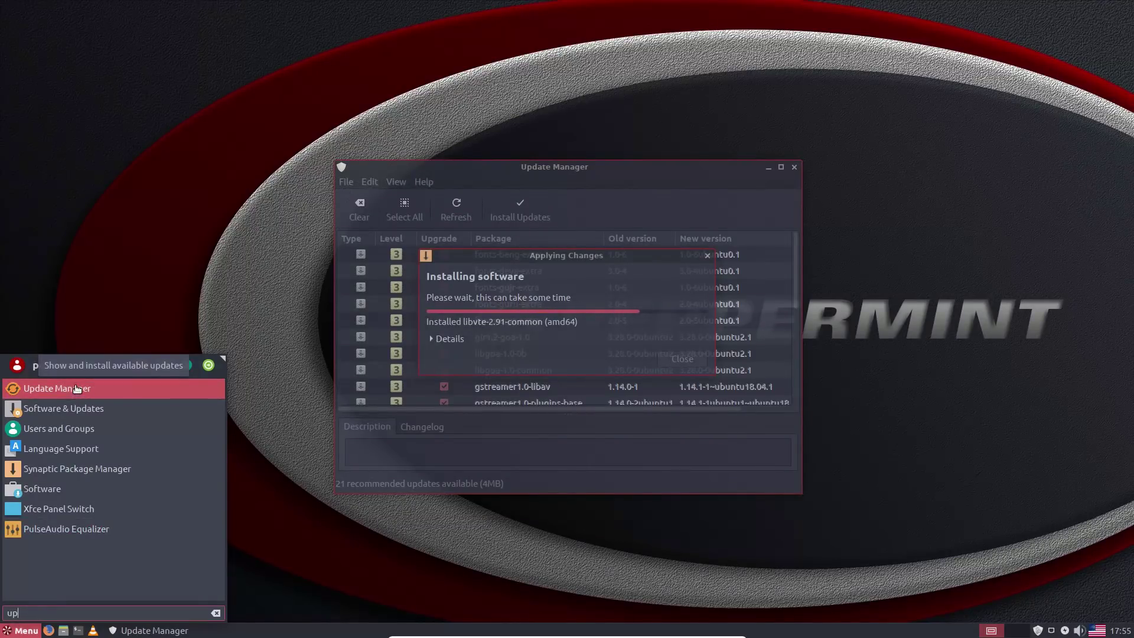
pyautogui.click(90, 295)
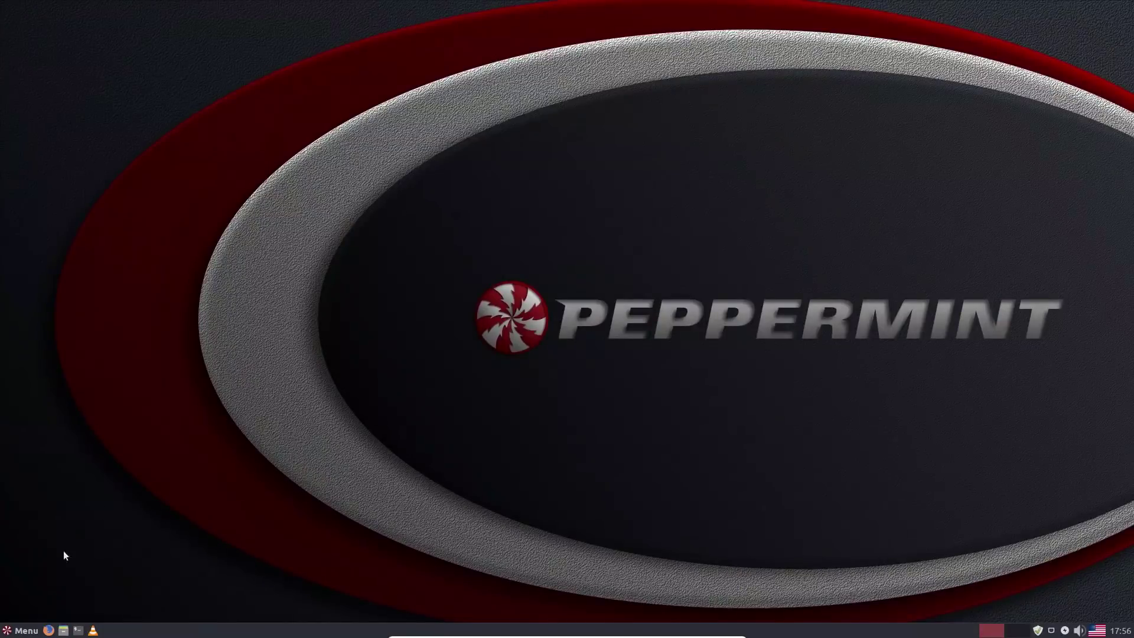
# Open the Peppermint Settings Panel and go through its Tweaks and Hardware categories to the Network tools
pyautogui.click(24, 631)
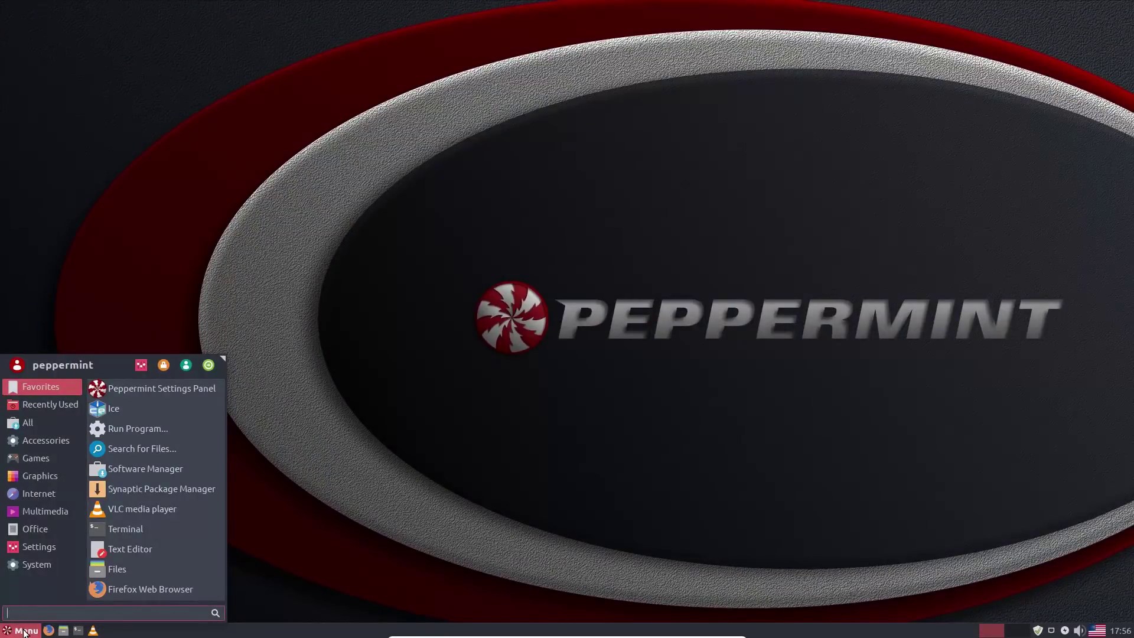
pyautogui.click(137, 393)
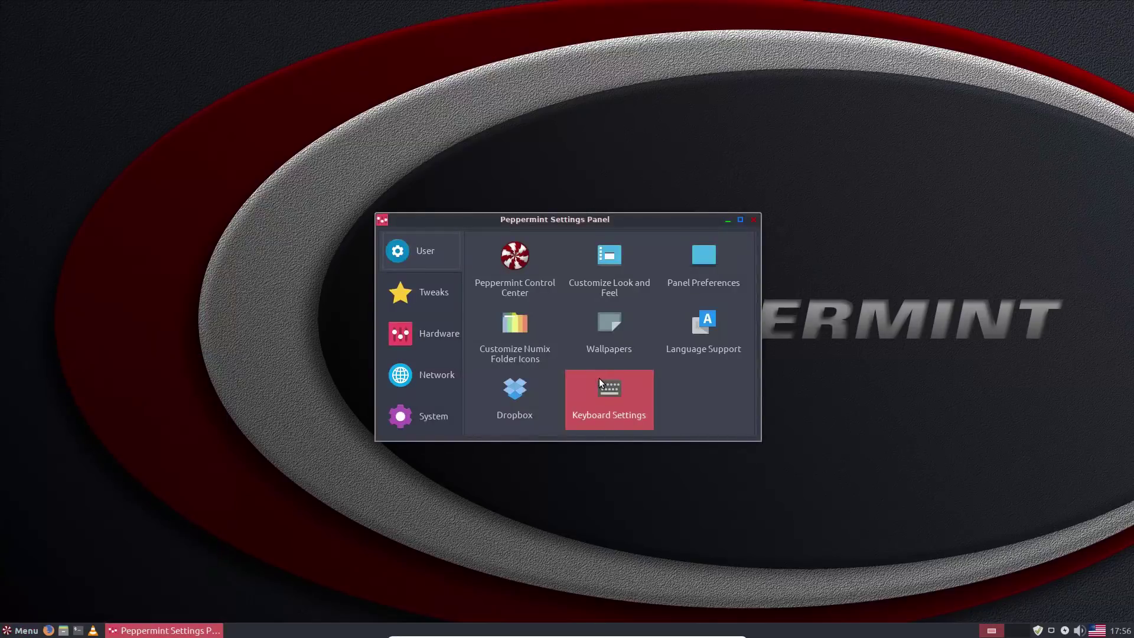
pyautogui.click(419, 302)
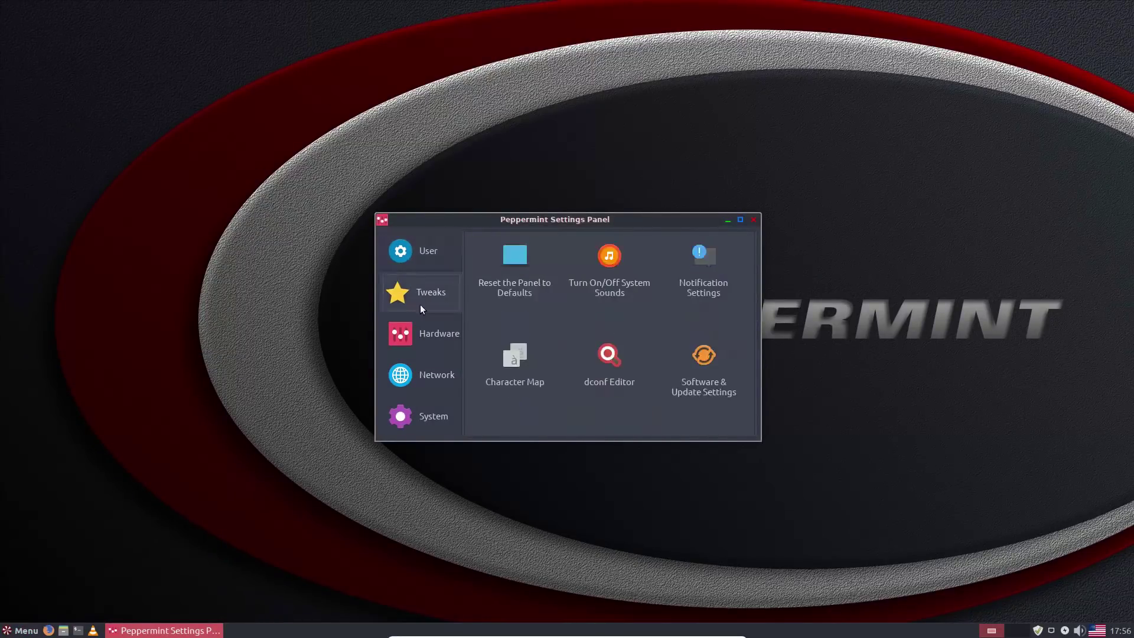
pyautogui.click(428, 330)
pyautogui.click(426, 362)
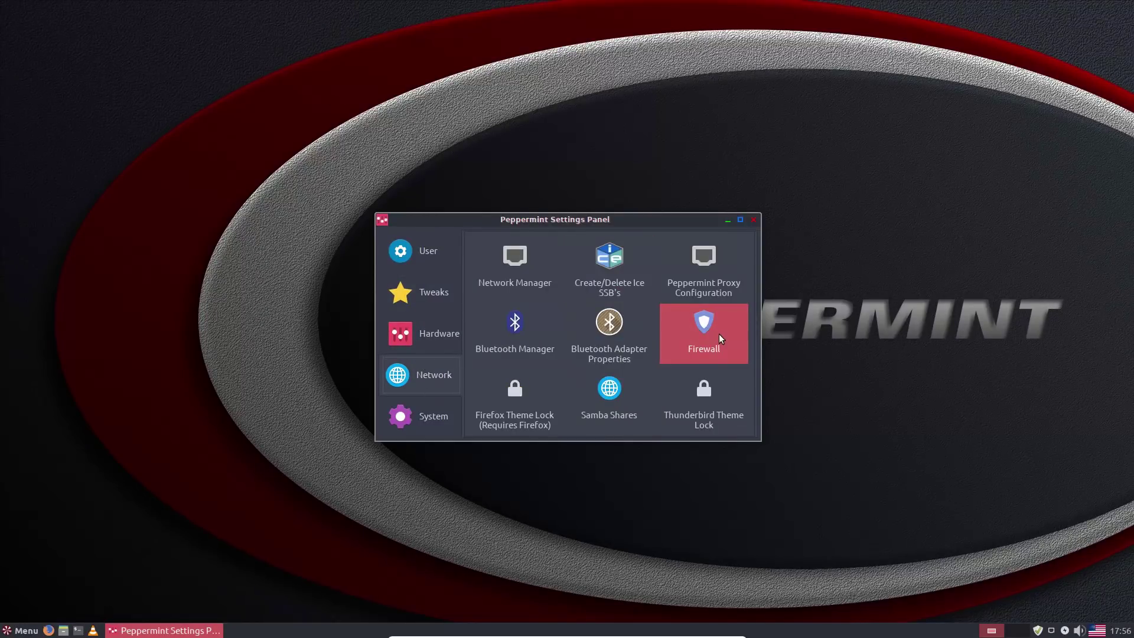
# Launch the Firewall configuration with the account password and turn the firewall on for the Home profile
pyautogui.write('••••••••')
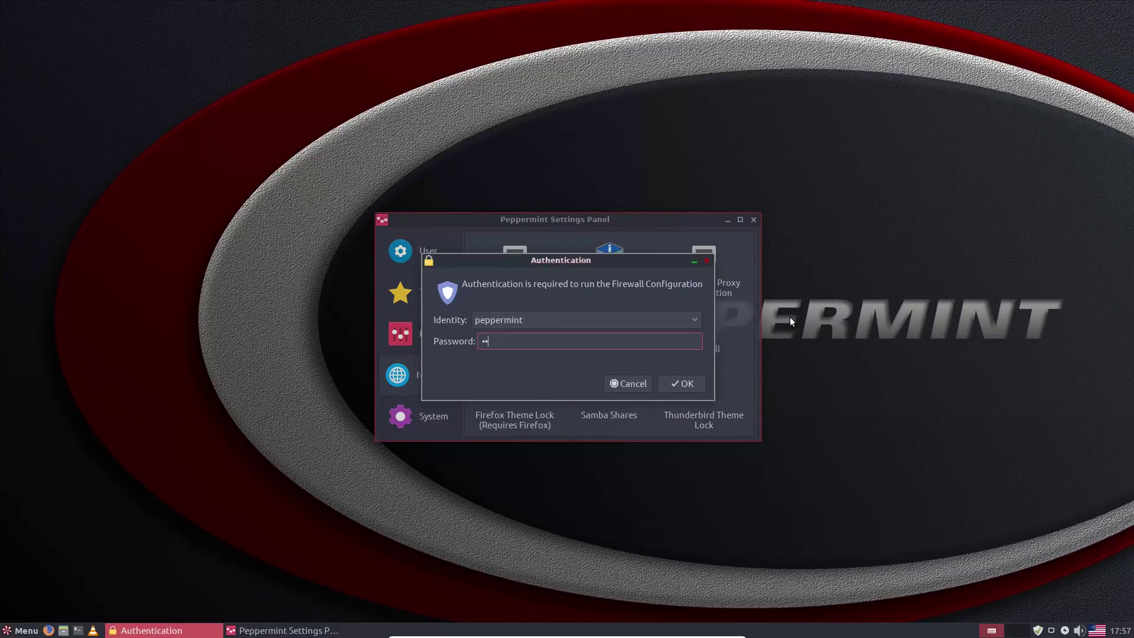
pyautogui.press('Return')
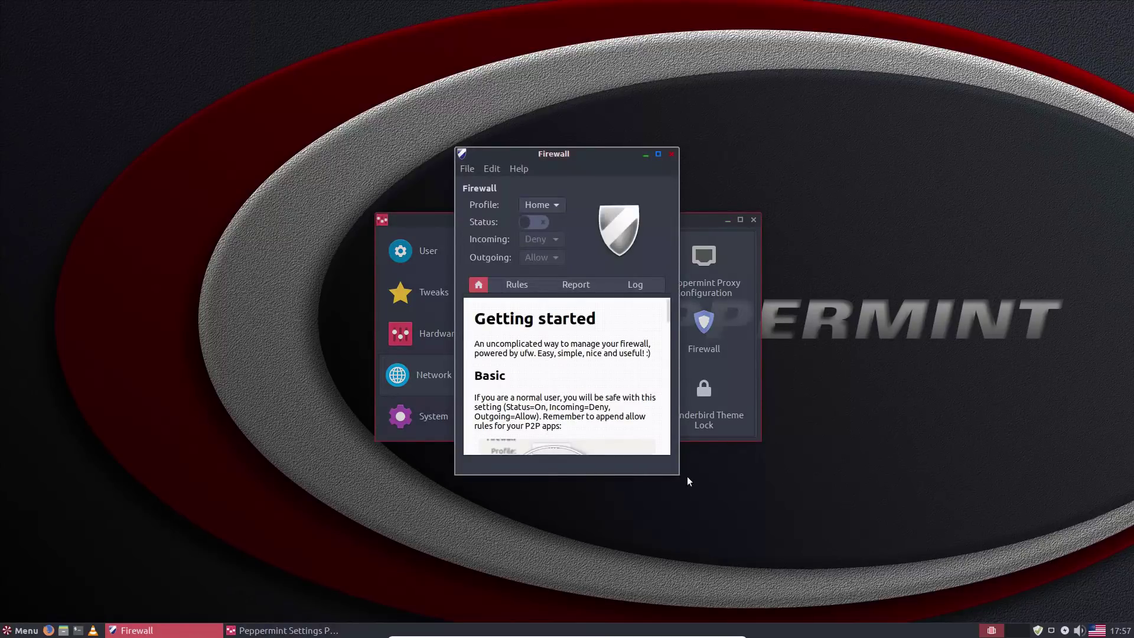
pyautogui.moveTo(674, 469); pyautogui.dragTo(967, 566)
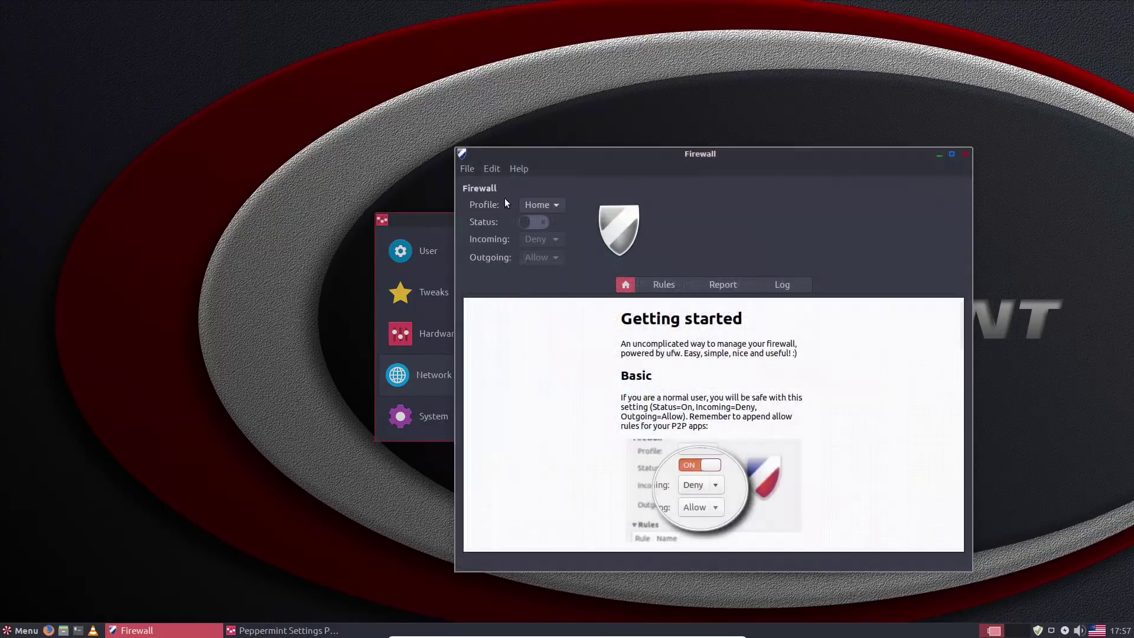
pyautogui.click(537, 223)
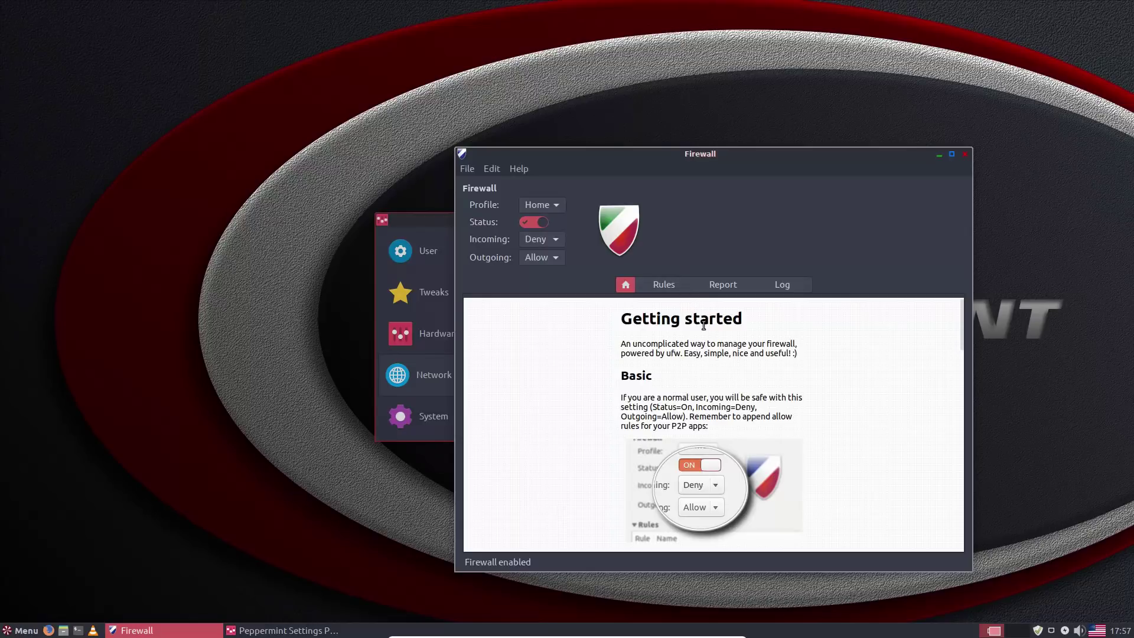
# Start a new firewall rule and examine its preconfigured policy, direction, category and subcategory options
pyautogui.click(659, 285)
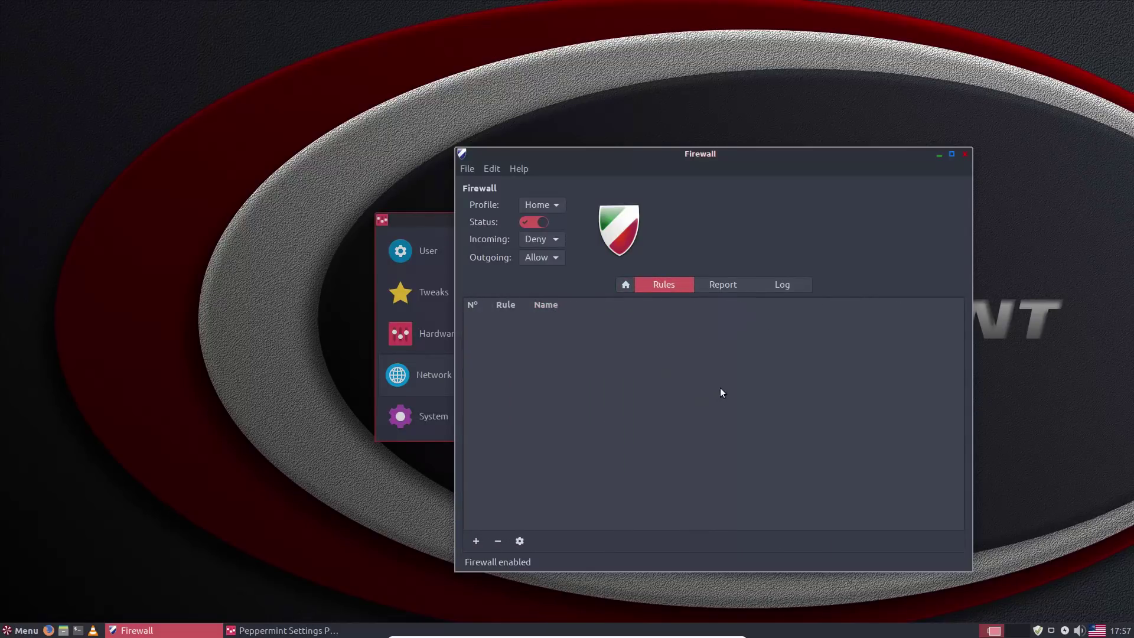
pyautogui.click(477, 540)
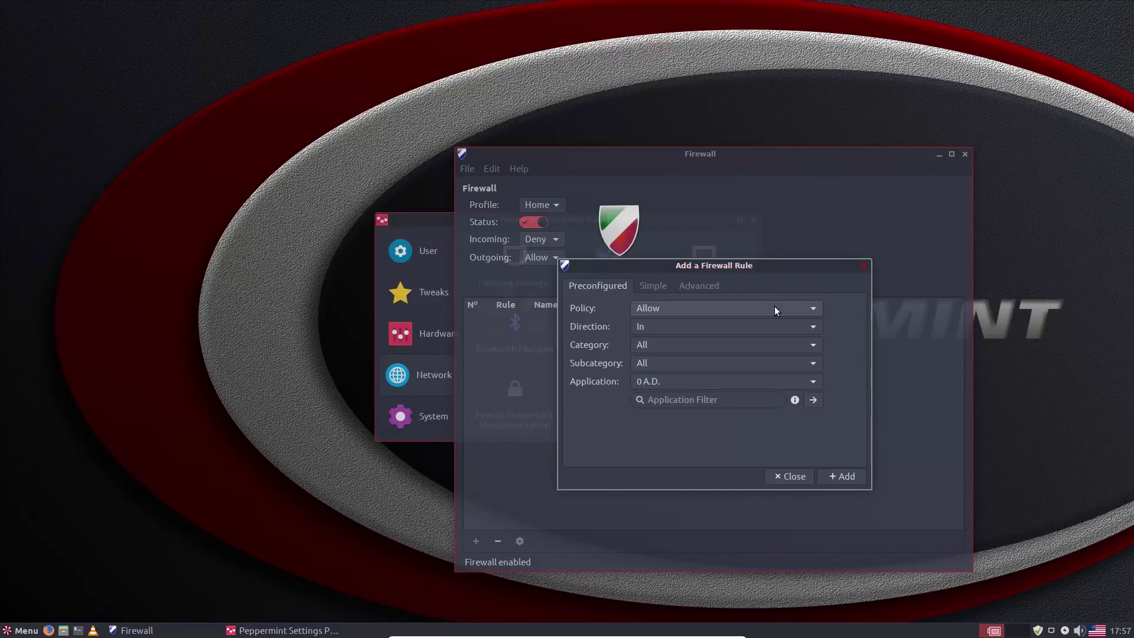
pyautogui.click(774, 306)
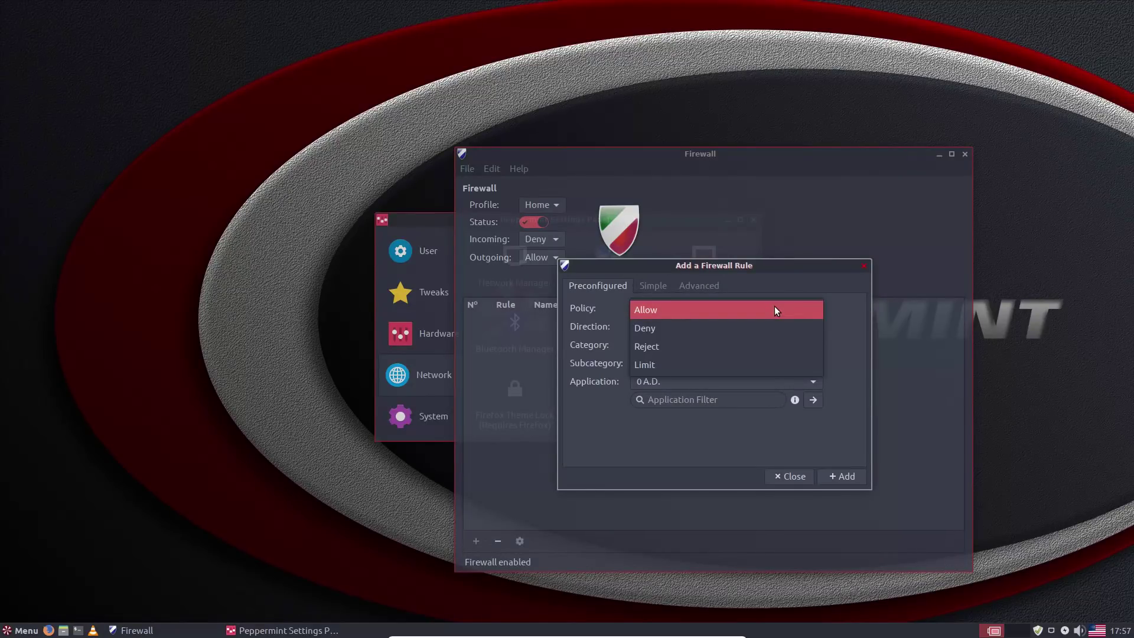
pyautogui.click(774, 310)
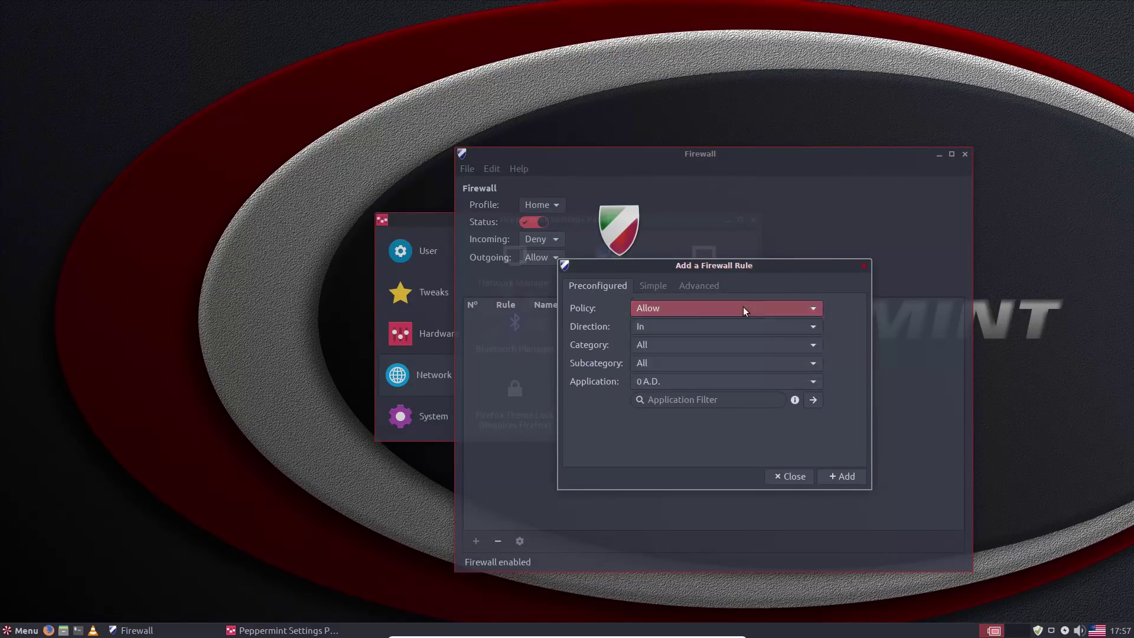
pyautogui.click(660, 328)
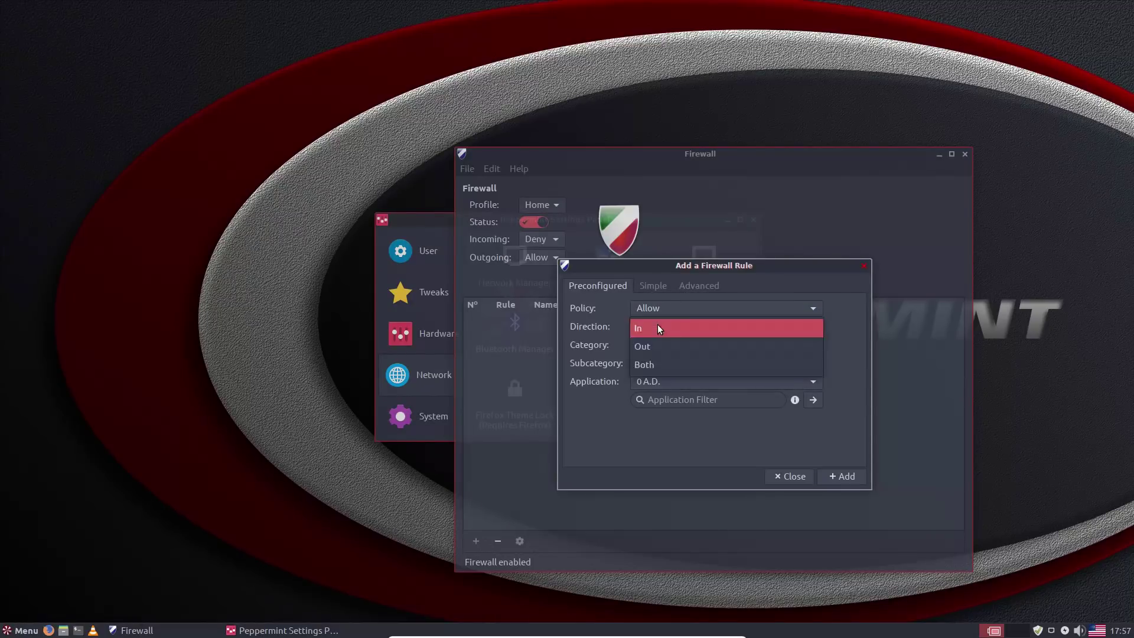
pyautogui.click(658, 326)
pyautogui.click(657, 343)
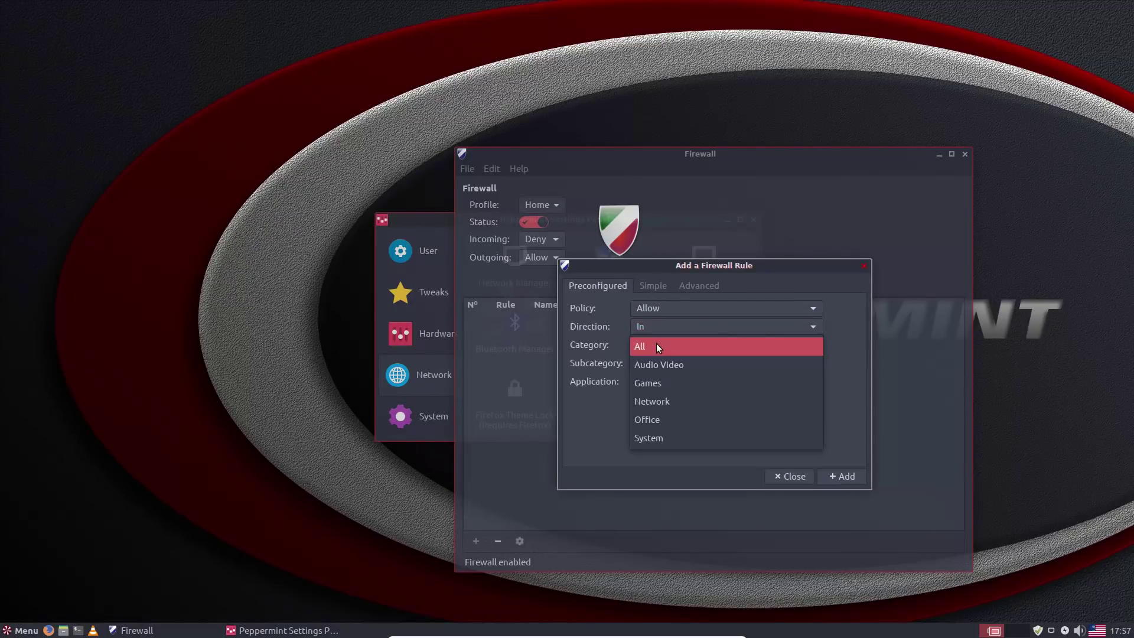
pyautogui.click(657, 344)
pyautogui.click(656, 363)
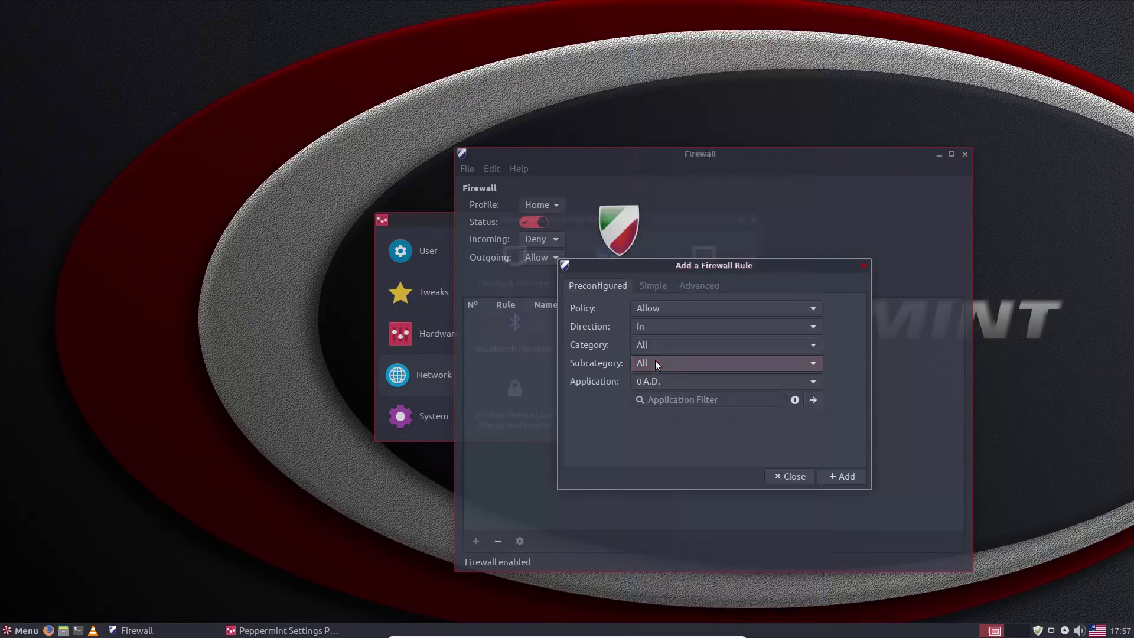
# Look at the Simple and Advanced rule forms, then close the rule dialog and the Firewall without adding a rule
pyautogui.click(661, 290)
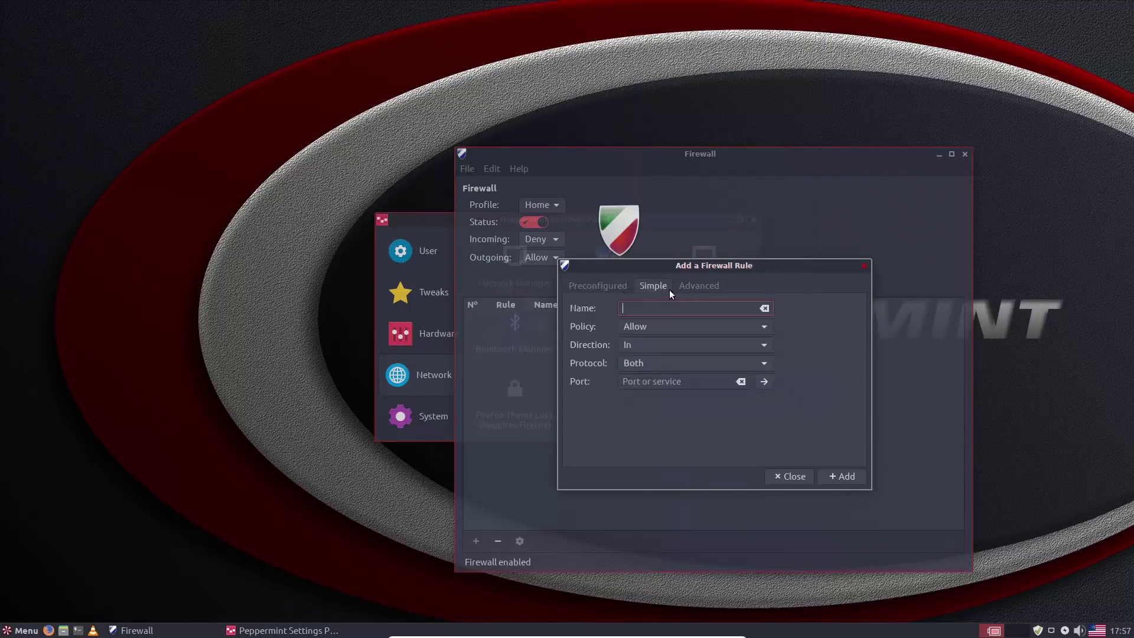
pyautogui.click(709, 287)
pyautogui.click(596, 286)
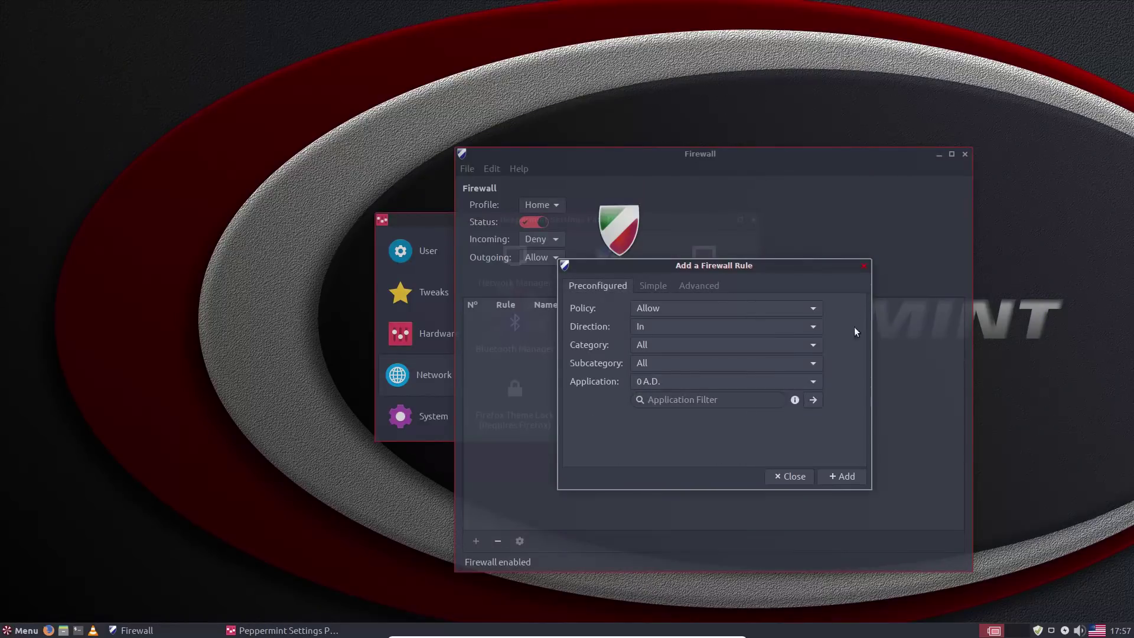
pyautogui.click(789, 477)
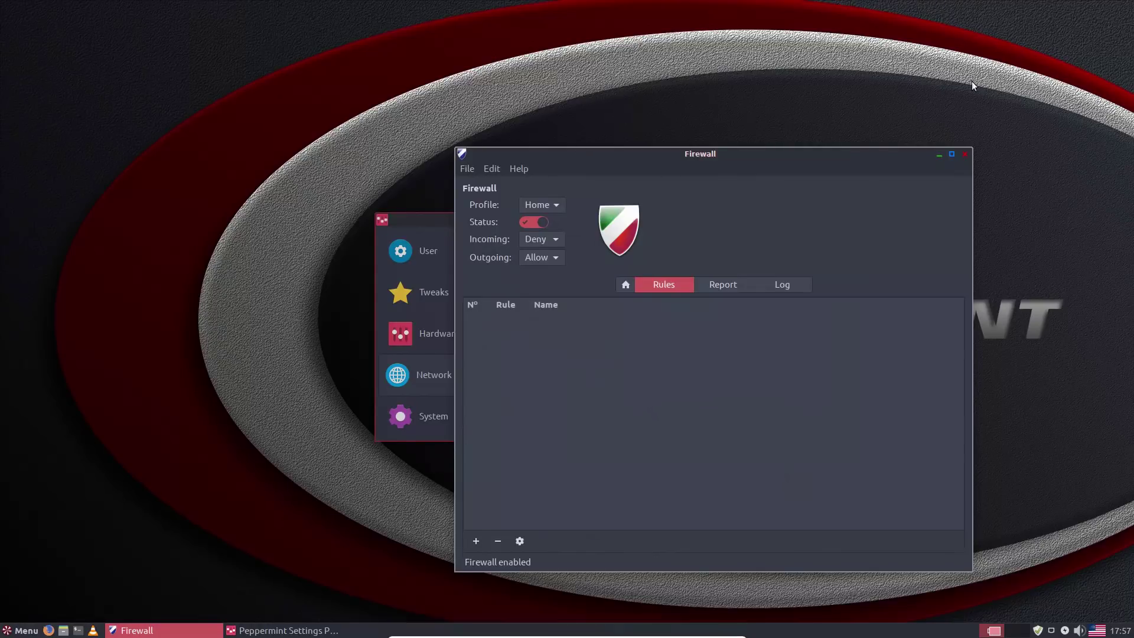
pyautogui.click(964, 154)
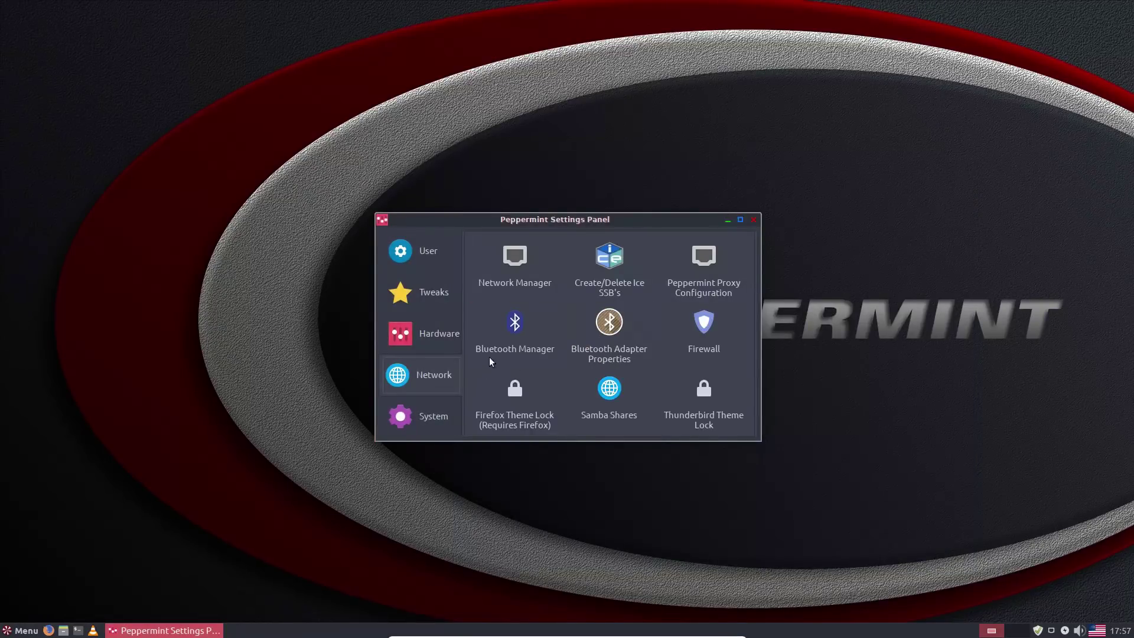
# Review the System, User, Tweaks, Hardware and Network categories of the settings panel and close it
pyautogui.click(433, 418)
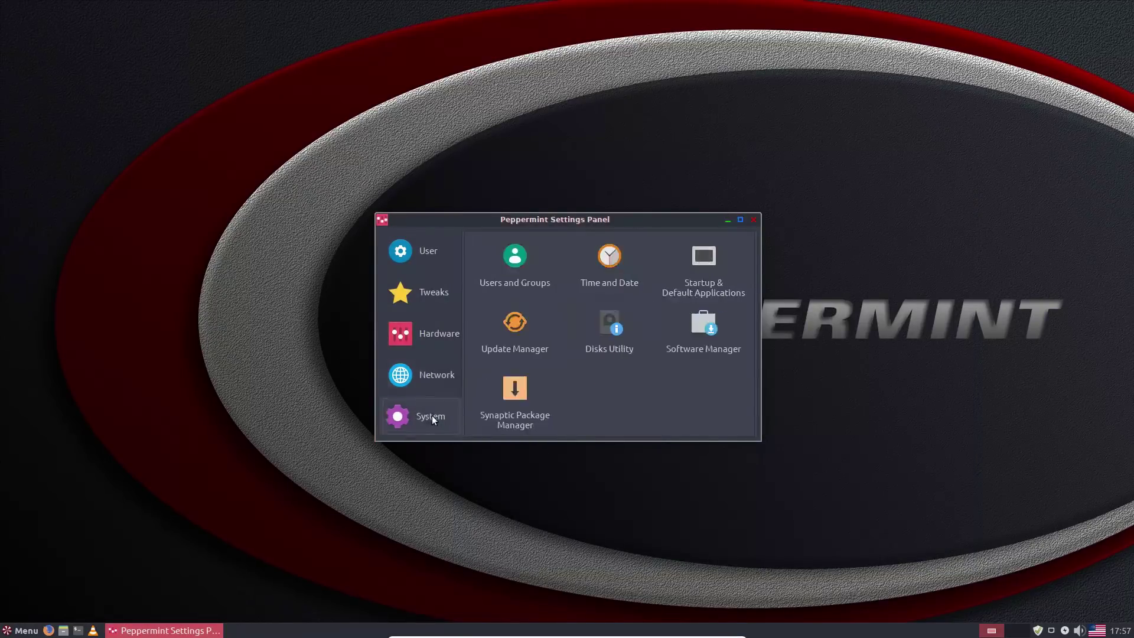
pyautogui.click(403, 251)
pyautogui.click(416, 291)
pyautogui.click(412, 324)
pyautogui.click(420, 365)
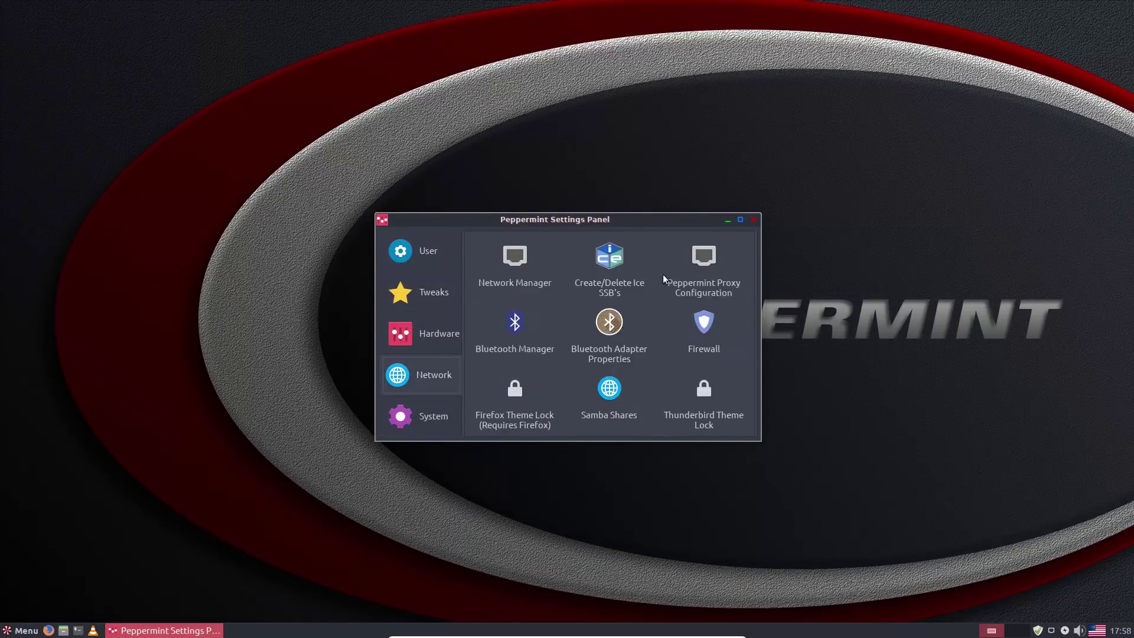
pyautogui.click(754, 219)
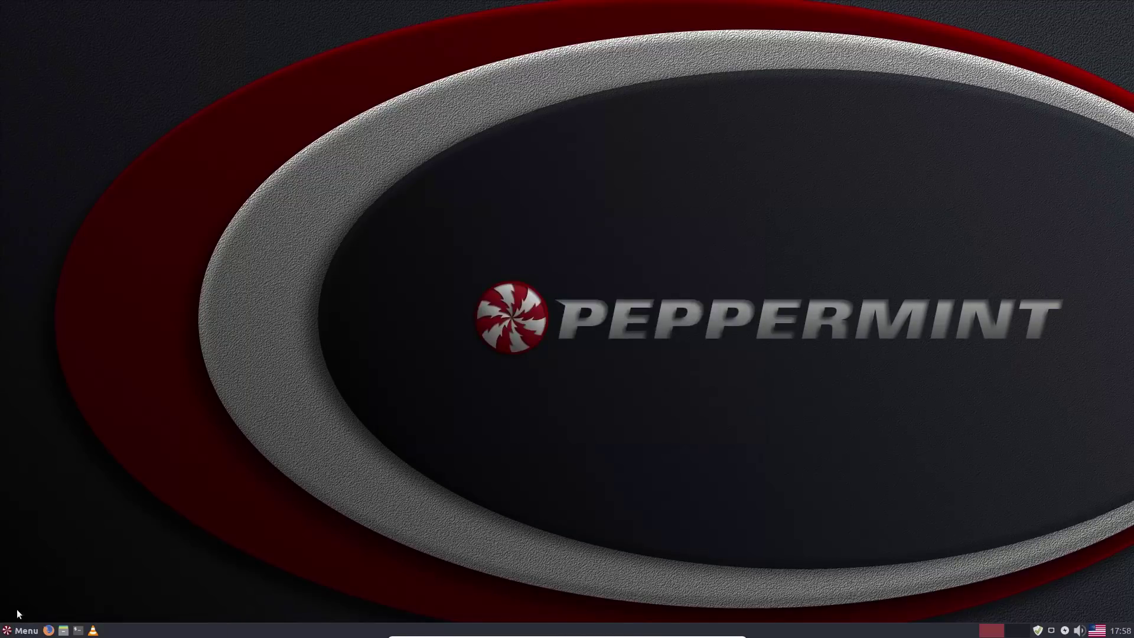
# Find the Advert Blocker by searching for "ad" and launch it with the account password
pyautogui.click(15, 631)
pyautogui.write('ad')
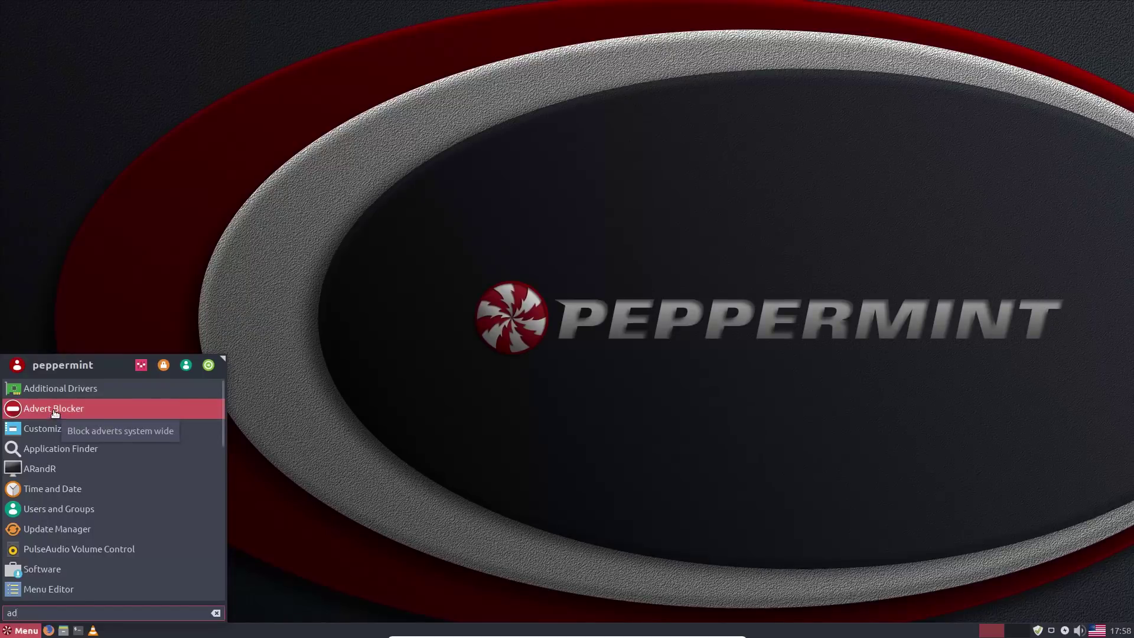
pyautogui.click(55, 413)
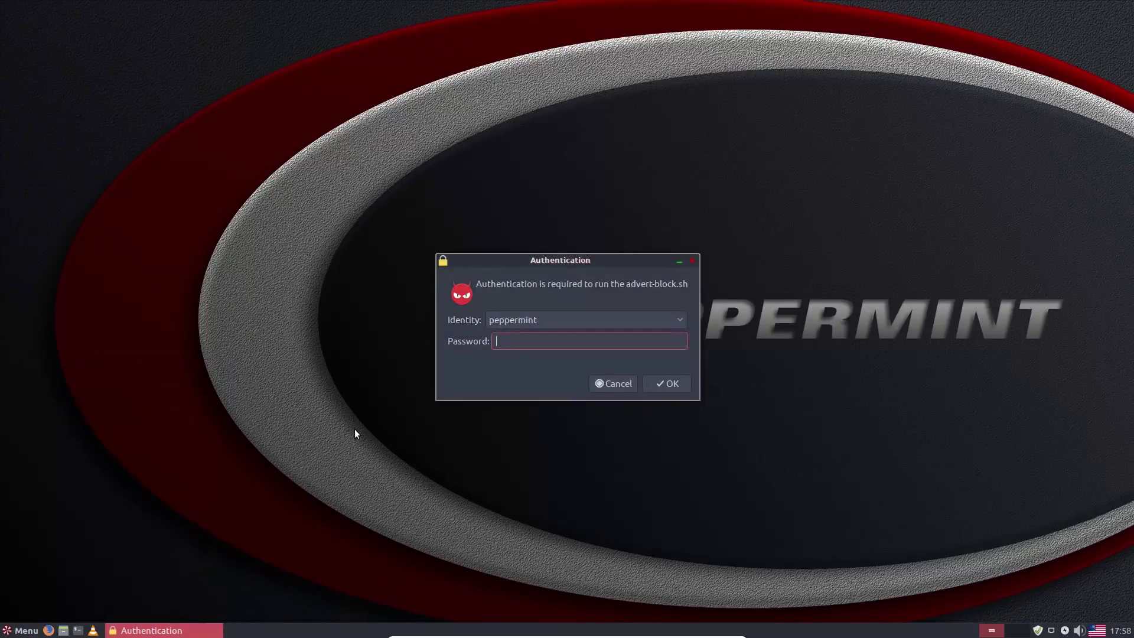
pyautogui.write('******')
pyautogui.press('Return')
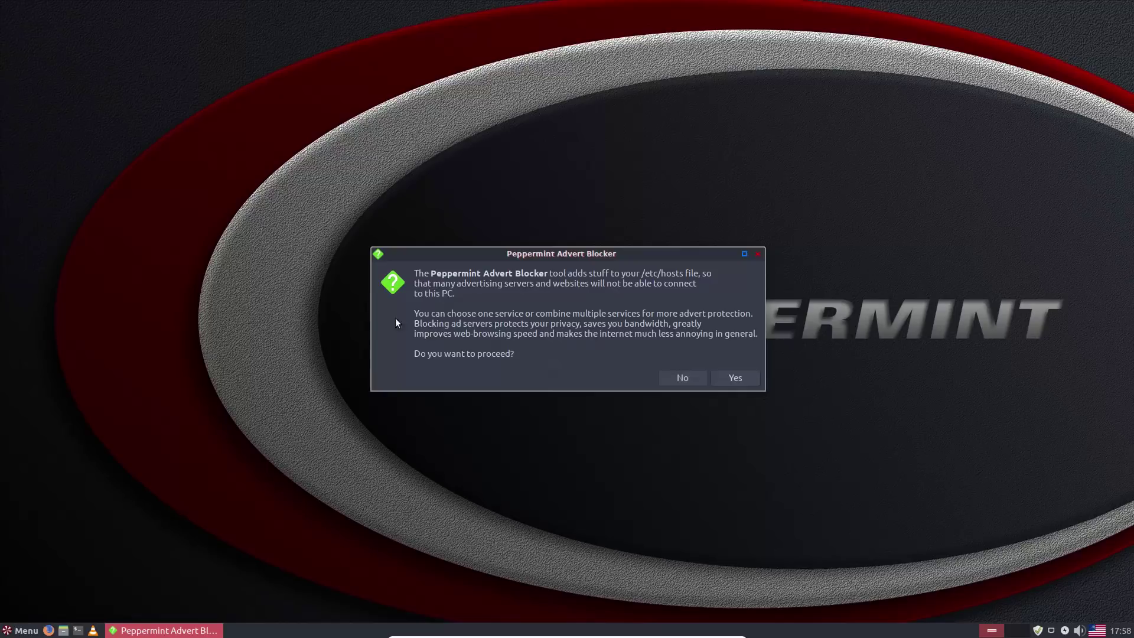
# Proceed with the Advert Blocker and submit mvps.org, sysctl.org, yoyo.org and UNBLOCK as the selected services
pyautogui.click(727, 382)
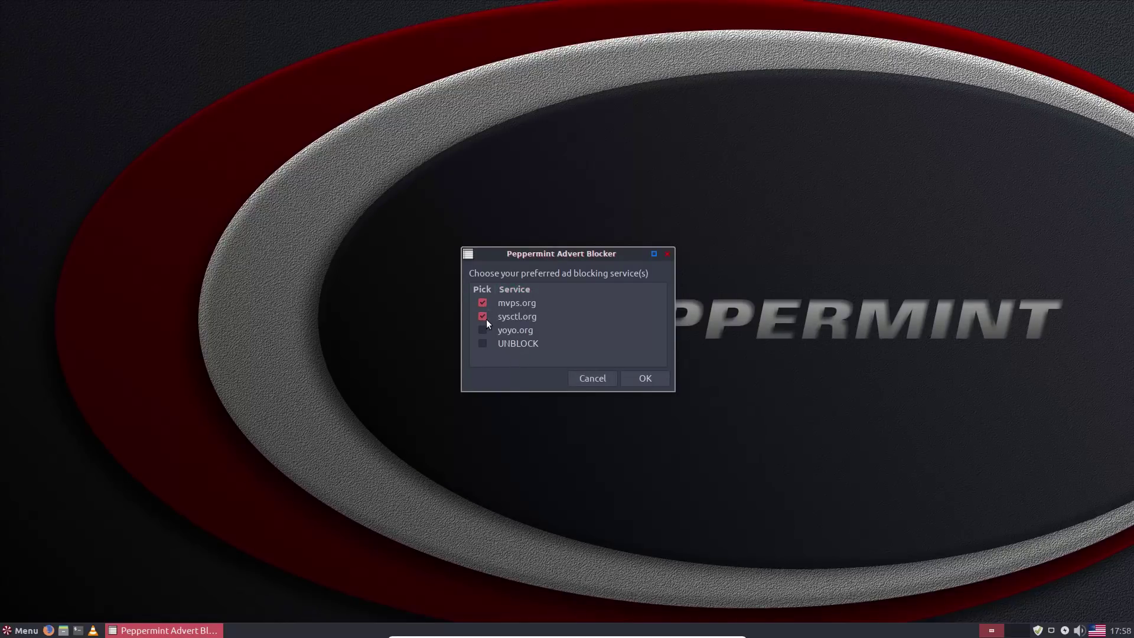
pyautogui.click(645, 378)
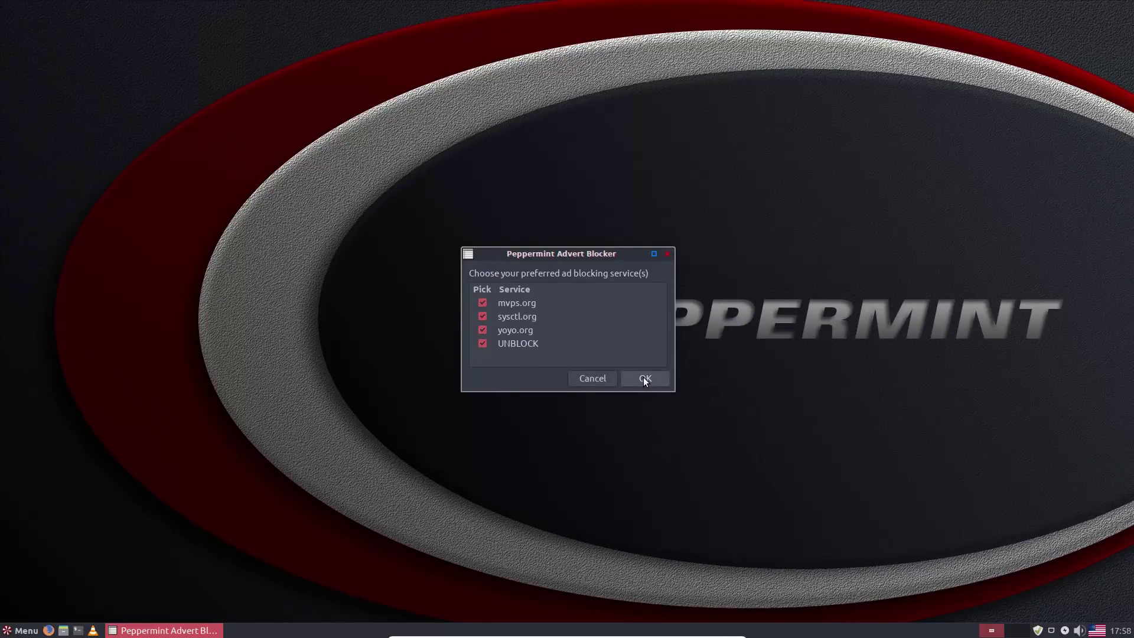
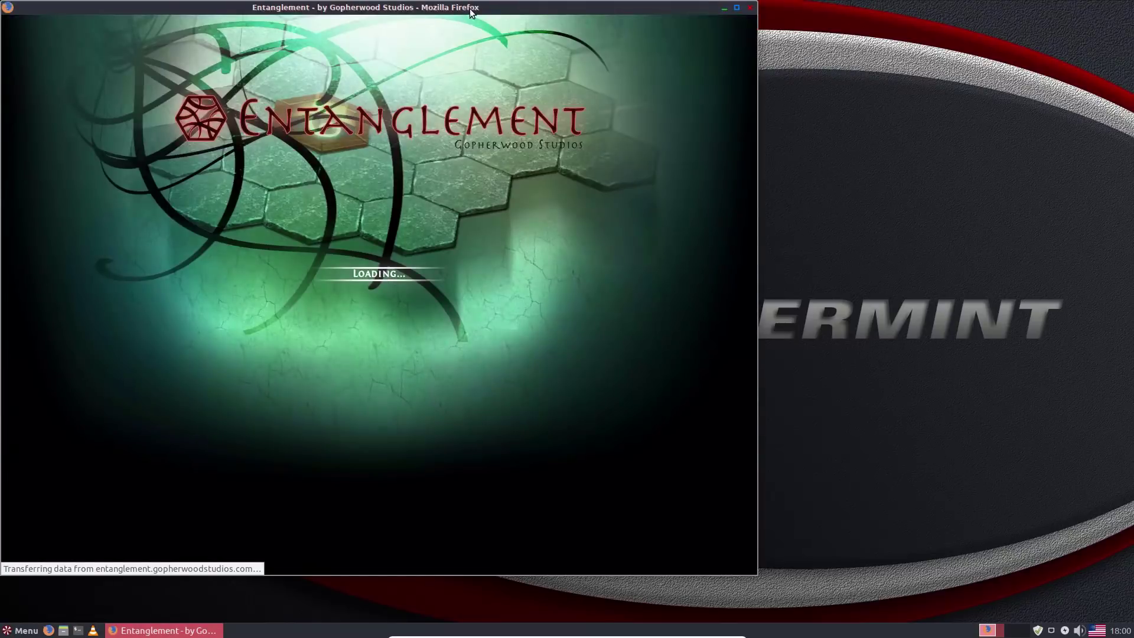
# Move the Entanglement game window towards the middle of the desktop to view it, and close the game
pyautogui.moveTo(471, 12); pyautogui.dragTo(661, 36)
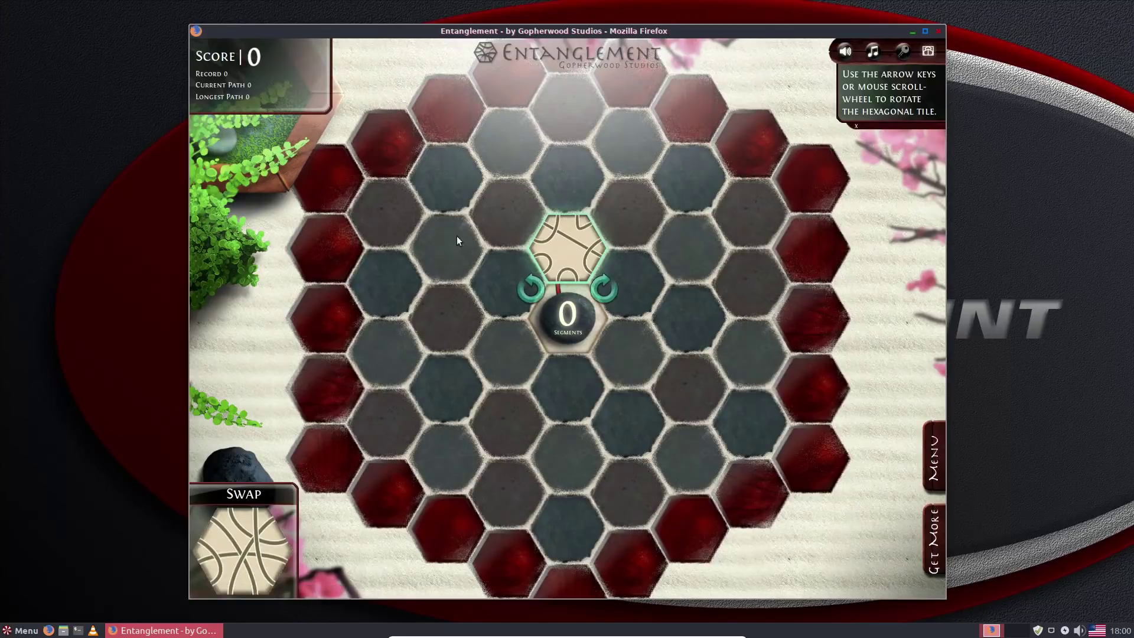
pyautogui.click(939, 31)
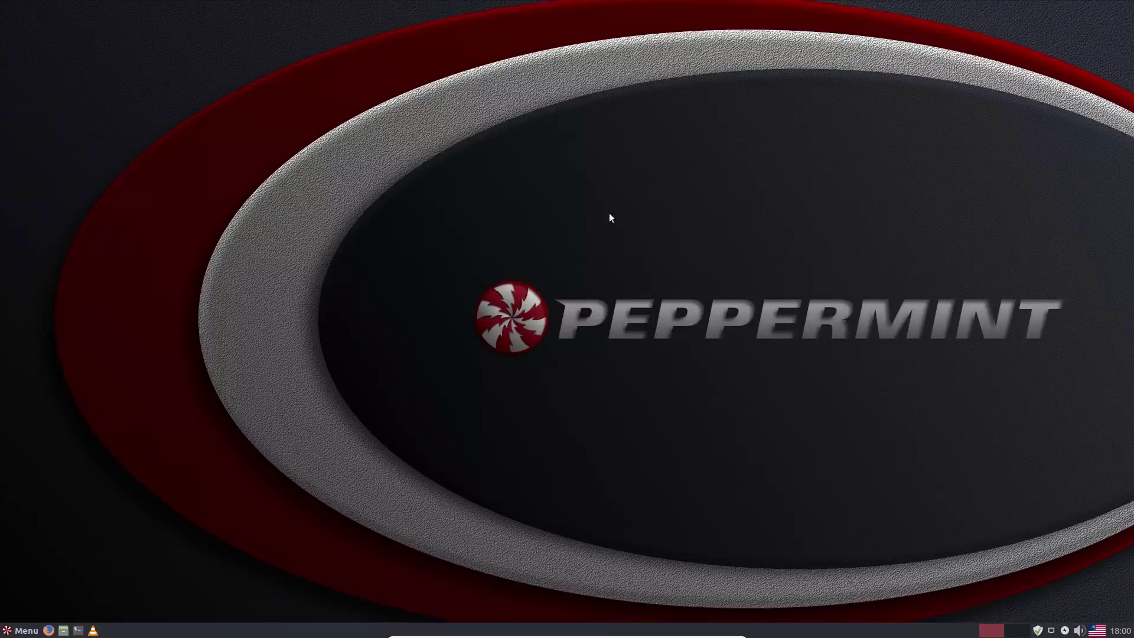
# Review the applications in the Internet, Multimedia and Office categories of the application menu
pyautogui.click(14, 629)
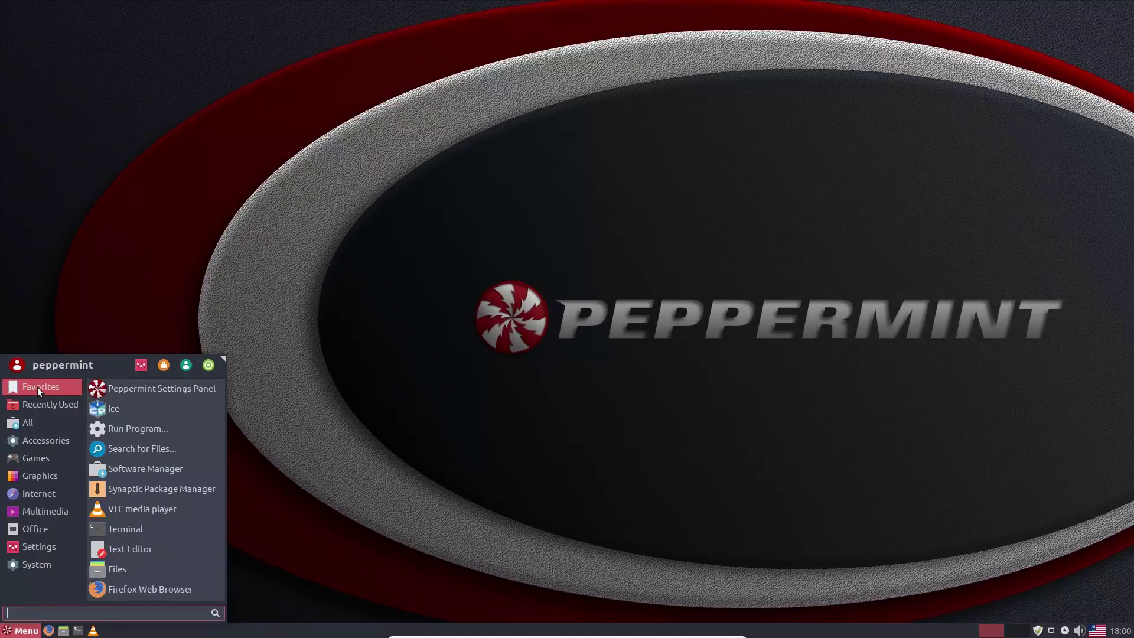
pyautogui.click(45, 495)
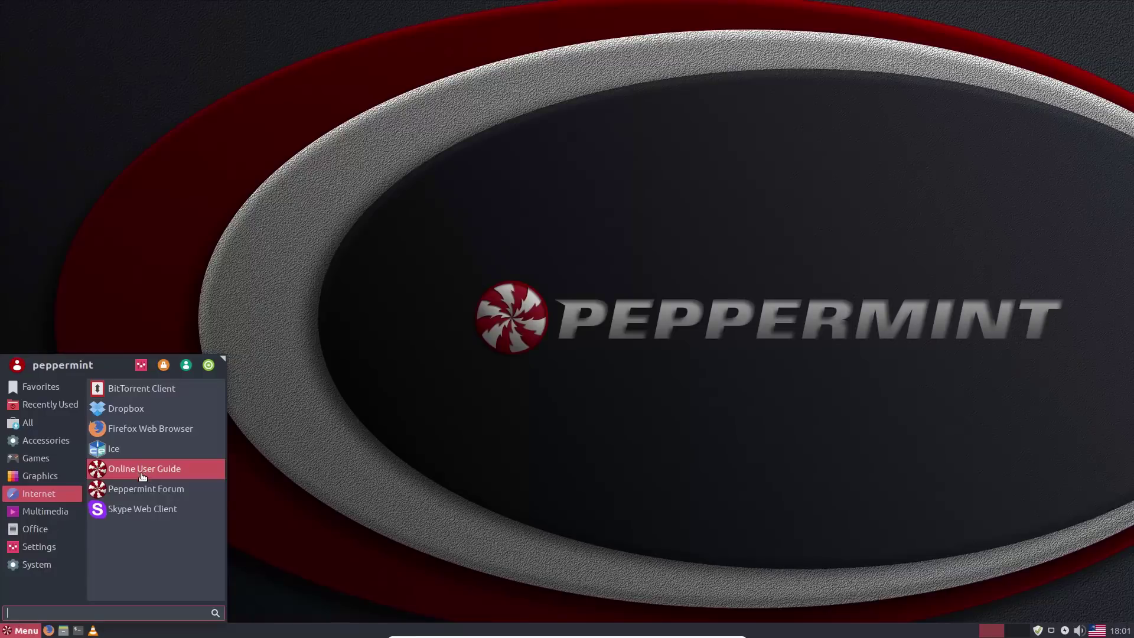
pyautogui.click(45, 511)
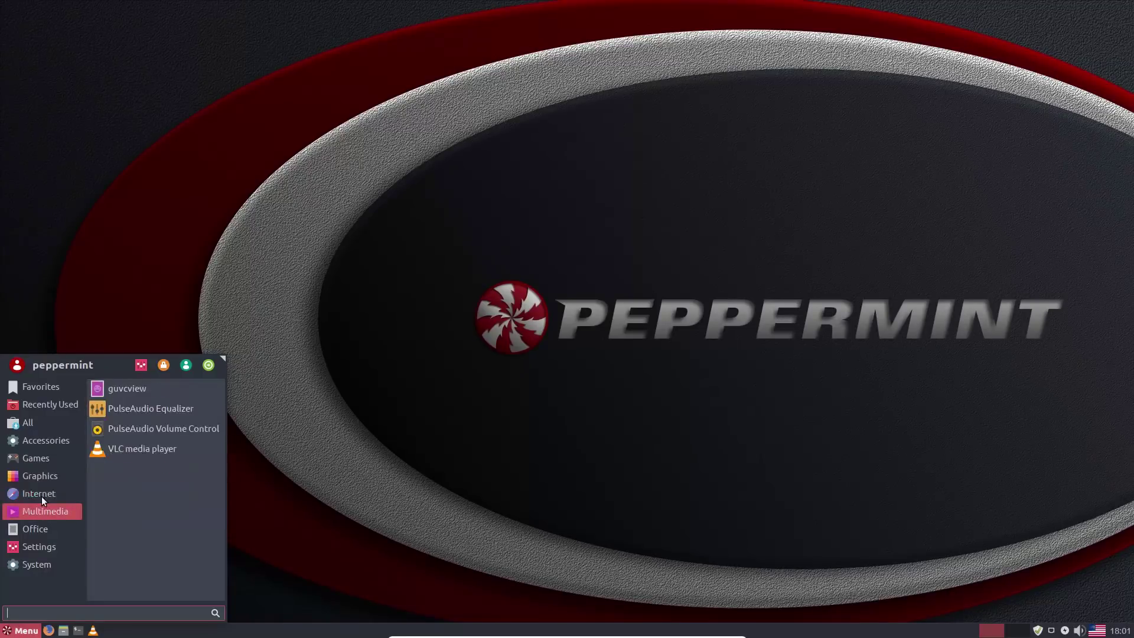
pyautogui.click(35, 530)
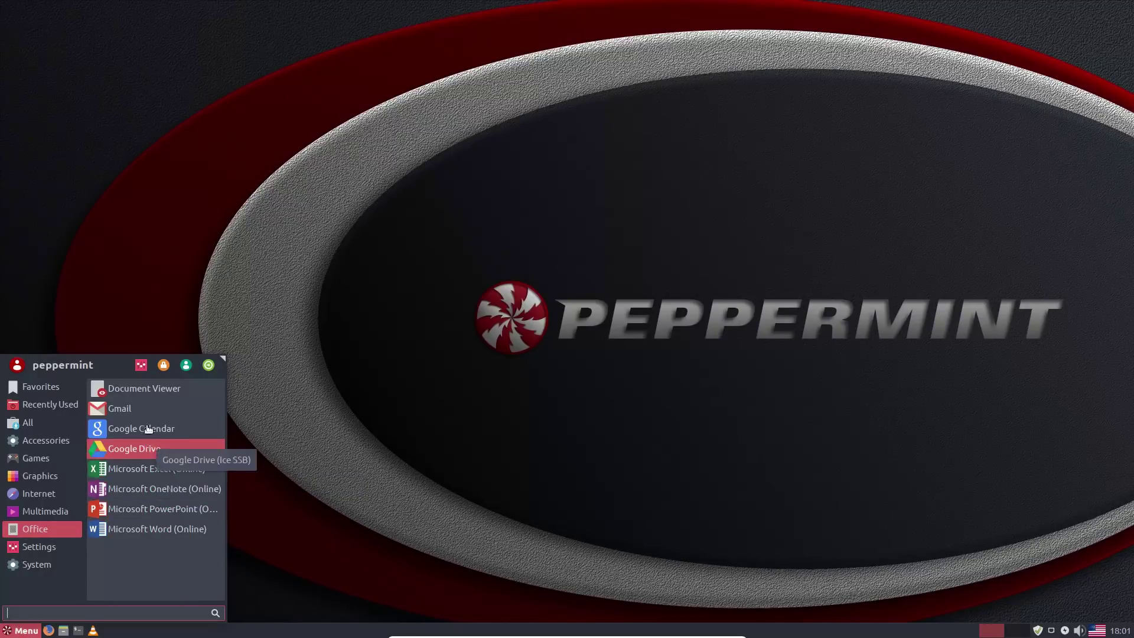
pyautogui.click(362, 456)
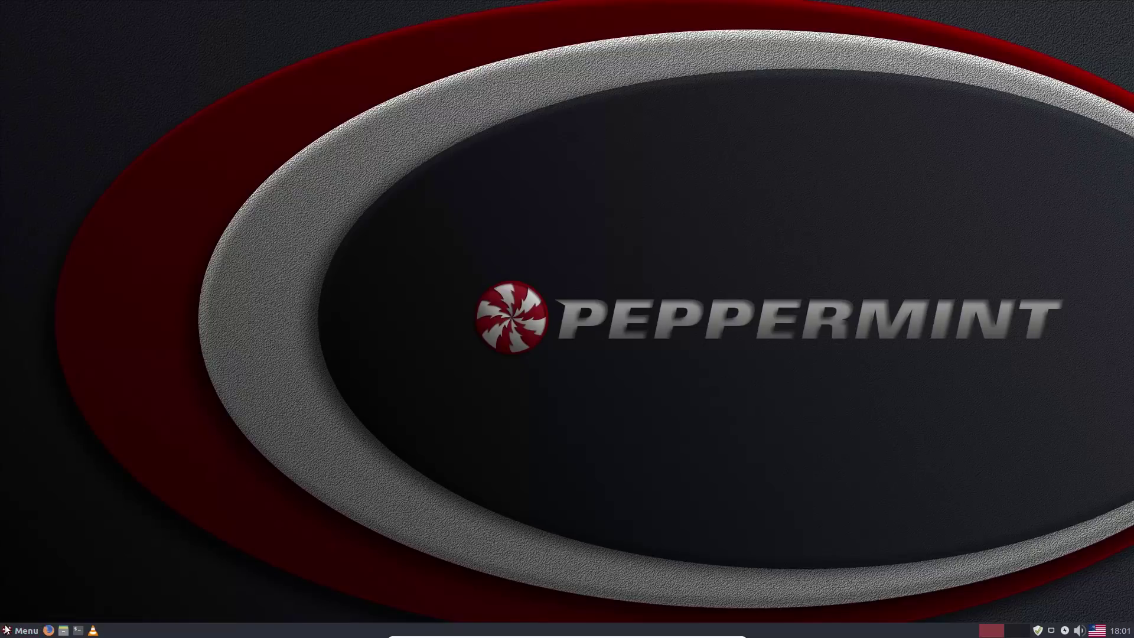
# Find Ice by searching for "ic", launch it, and show its removable web applications in an enlarged window
pyautogui.click(22, 632)
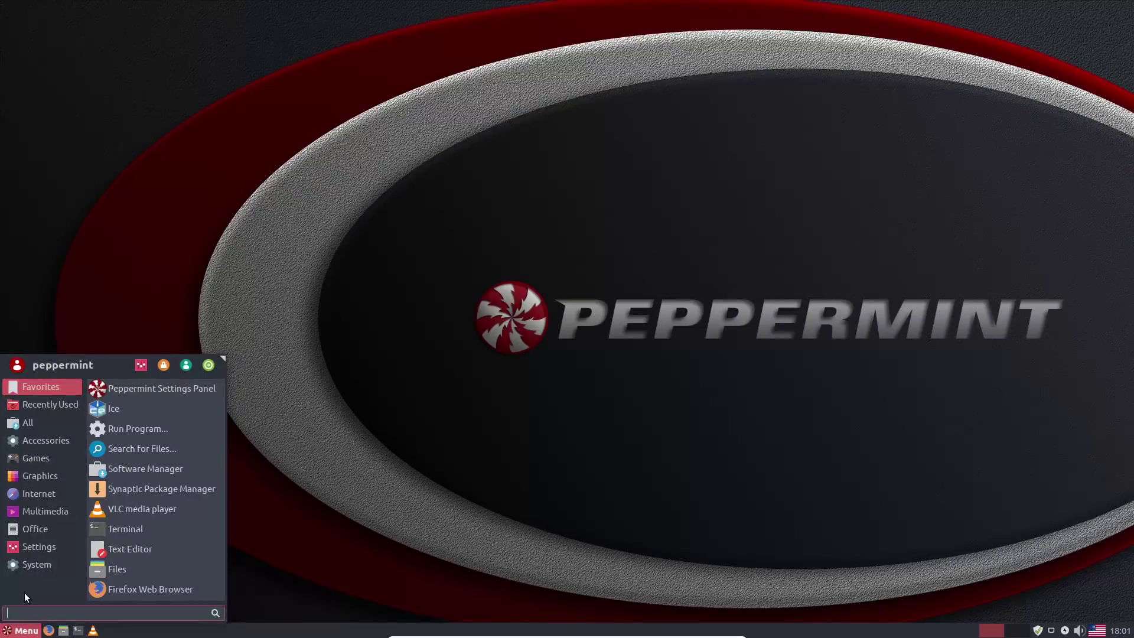
pyautogui.write('ic')
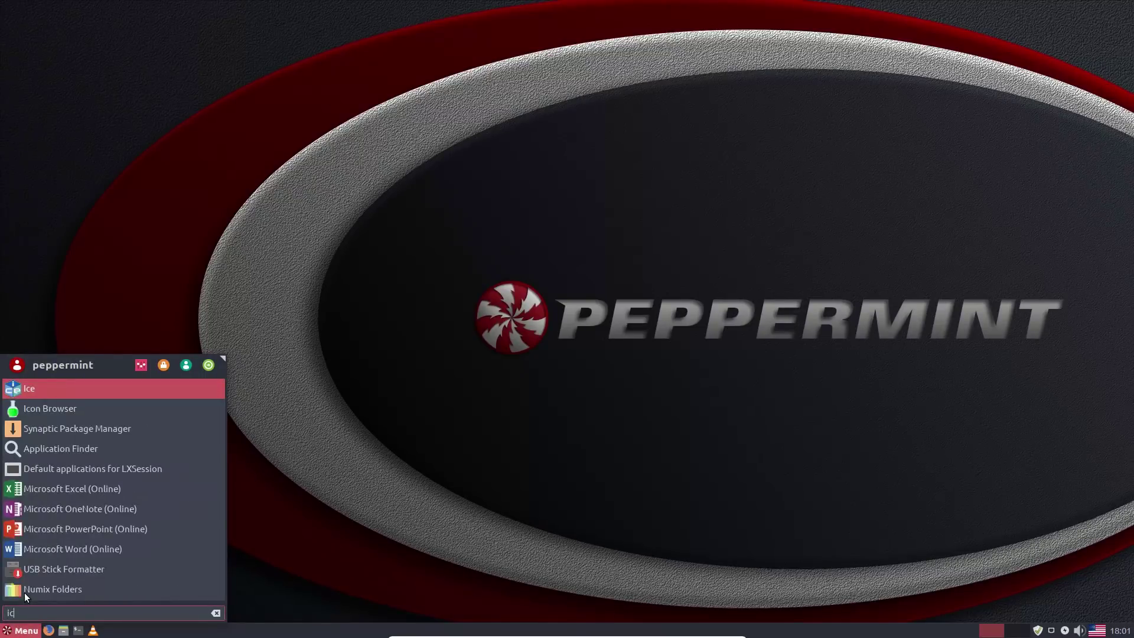
pyautogui.click(22, 390)
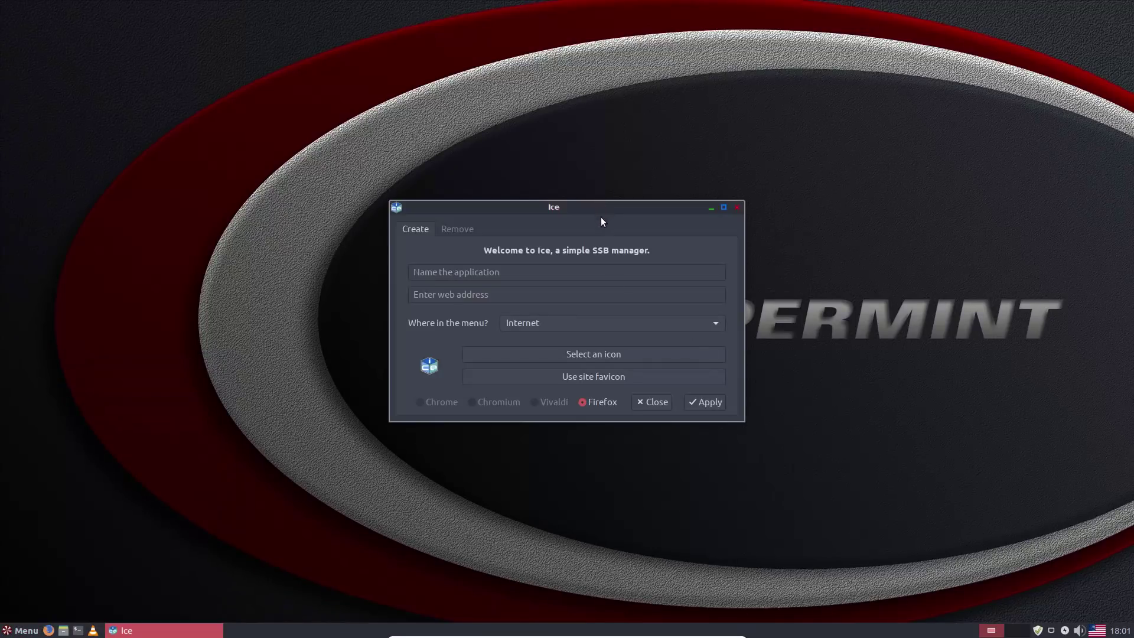
pyautogui.click(455, 229)
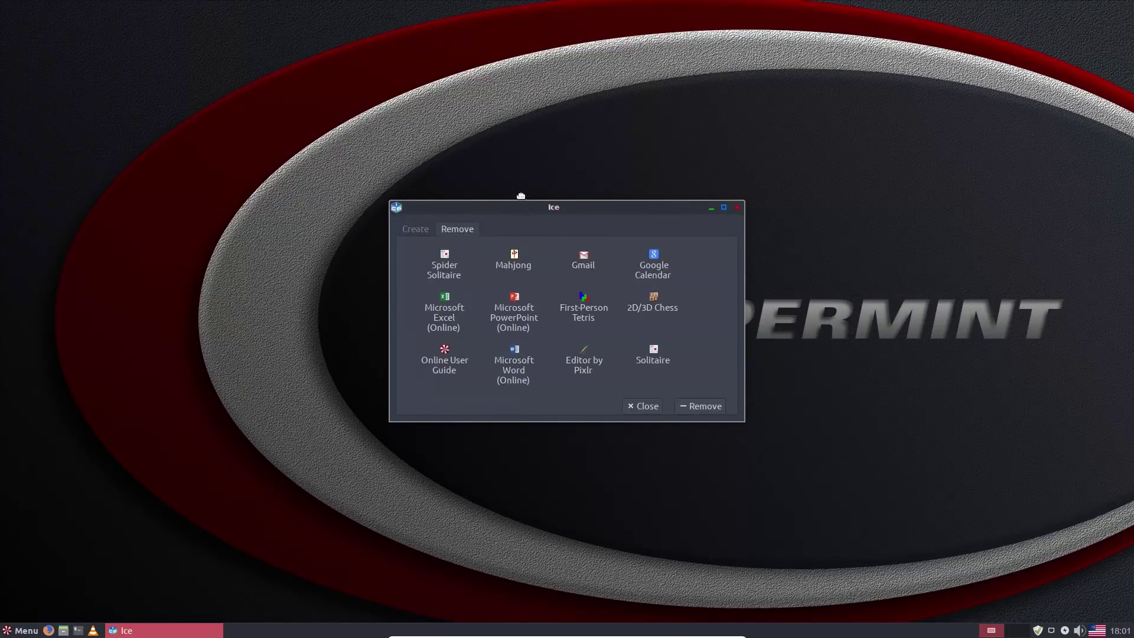
pyautogui.moveTo(522, 199); pyautogui.dragTo(514, 161)
pyautogui.moveTo(734, 379); pyautogui.dragTo(880, 532)
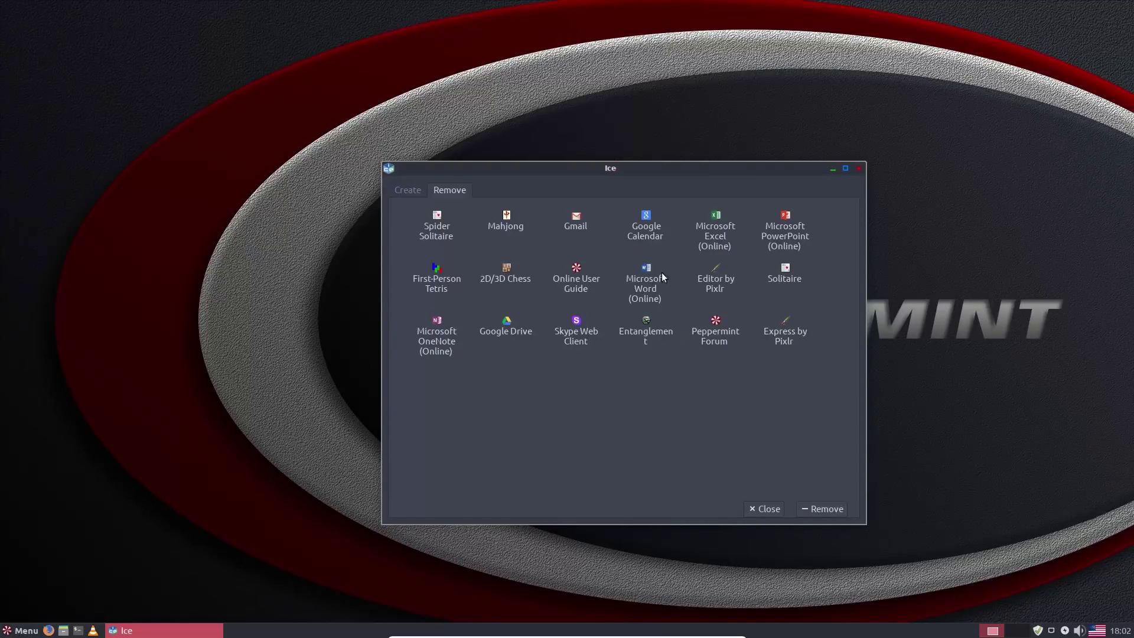
# Remove the Microsoft Word, Excel and PowerPoint (Online) web applications from Ice
pyautogui.click(644, 285)
pyautogui.click(824, 508)
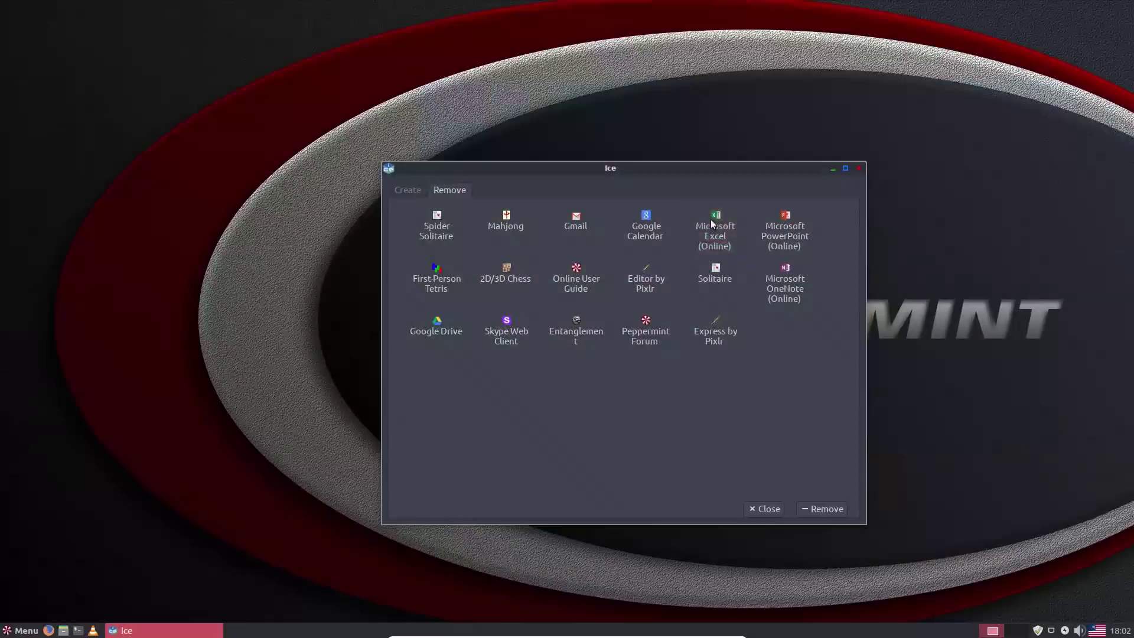
pyautogui.click(715, 230)
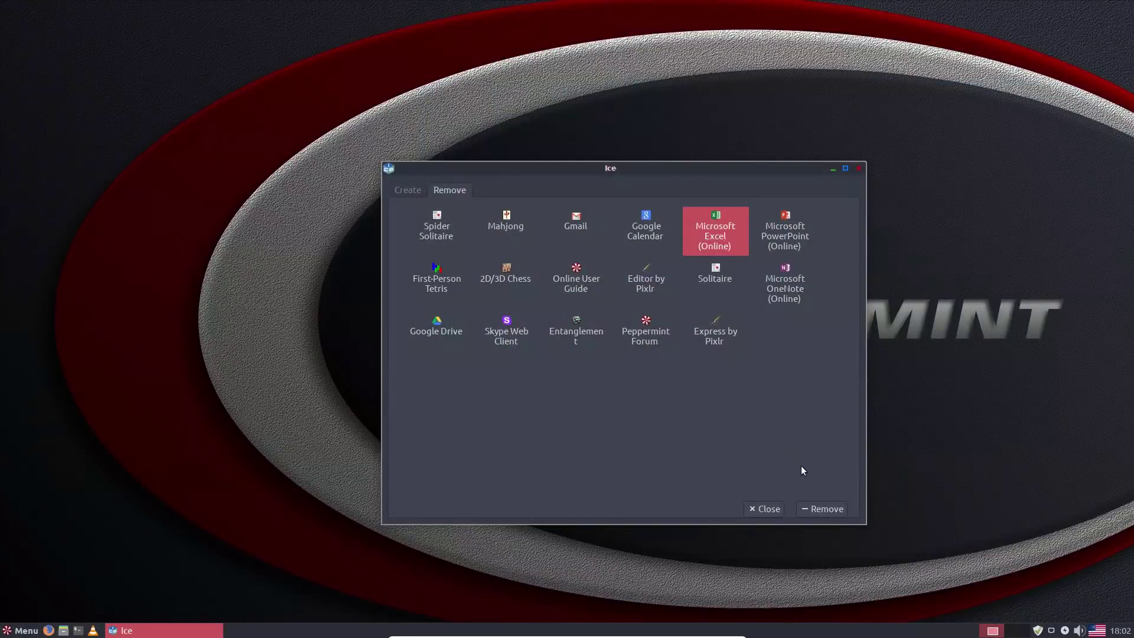
pyautogui.click(842, 511)
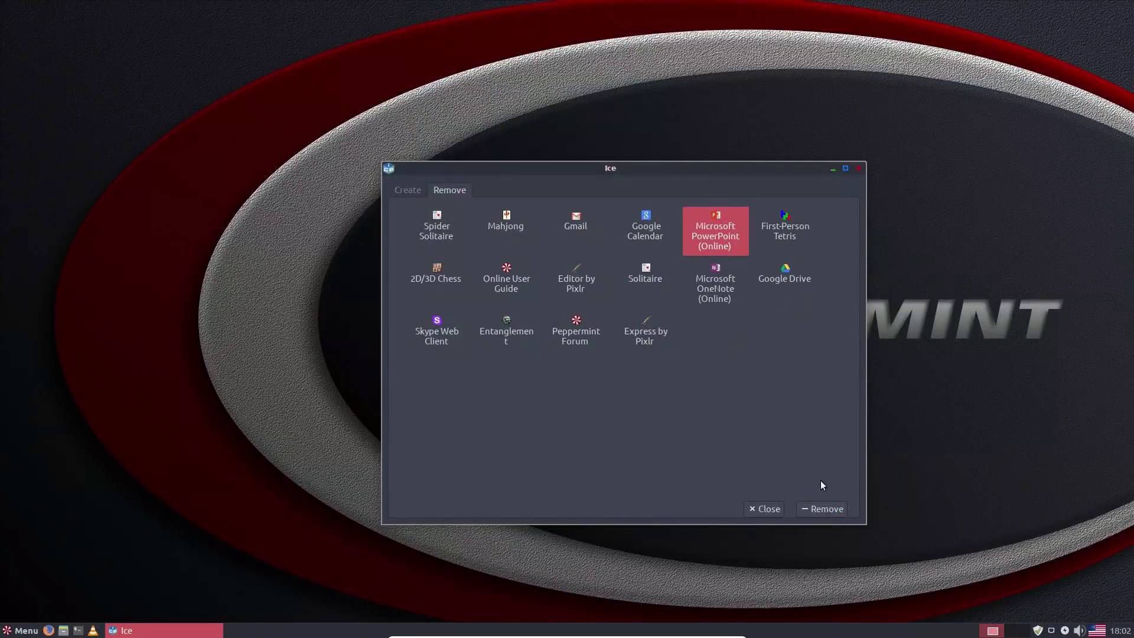
pyautogui.click(824, 508)
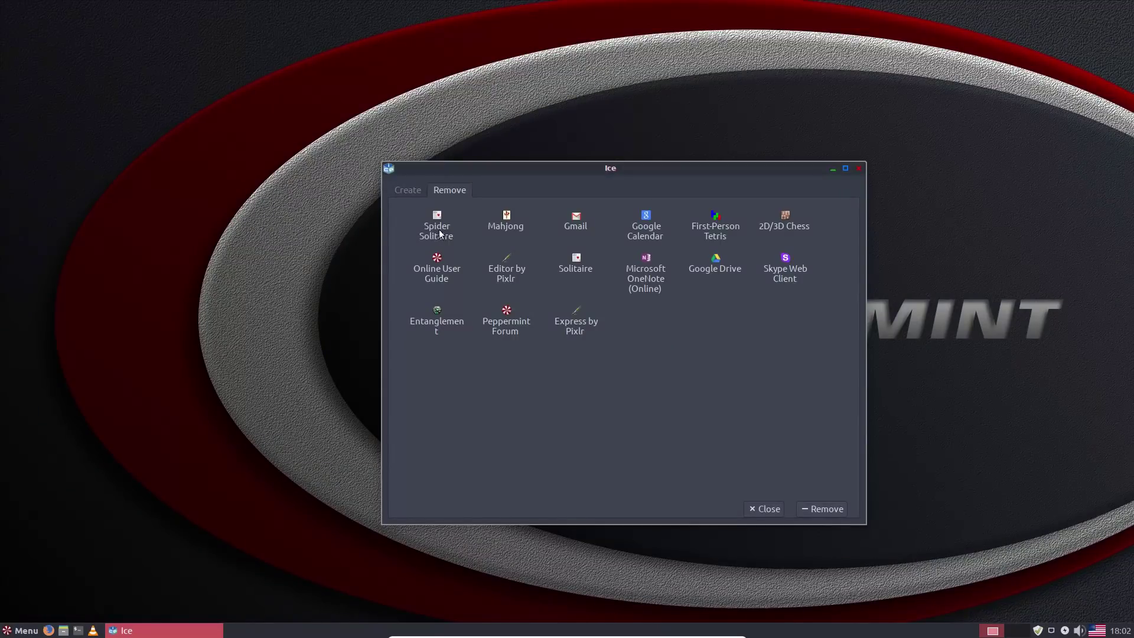
# Remove the Google Calendar, Google Drive, First-Person Tetris and Microsoft OneNote (Online) web applications from Ice
pyautogui.click(645, 216)
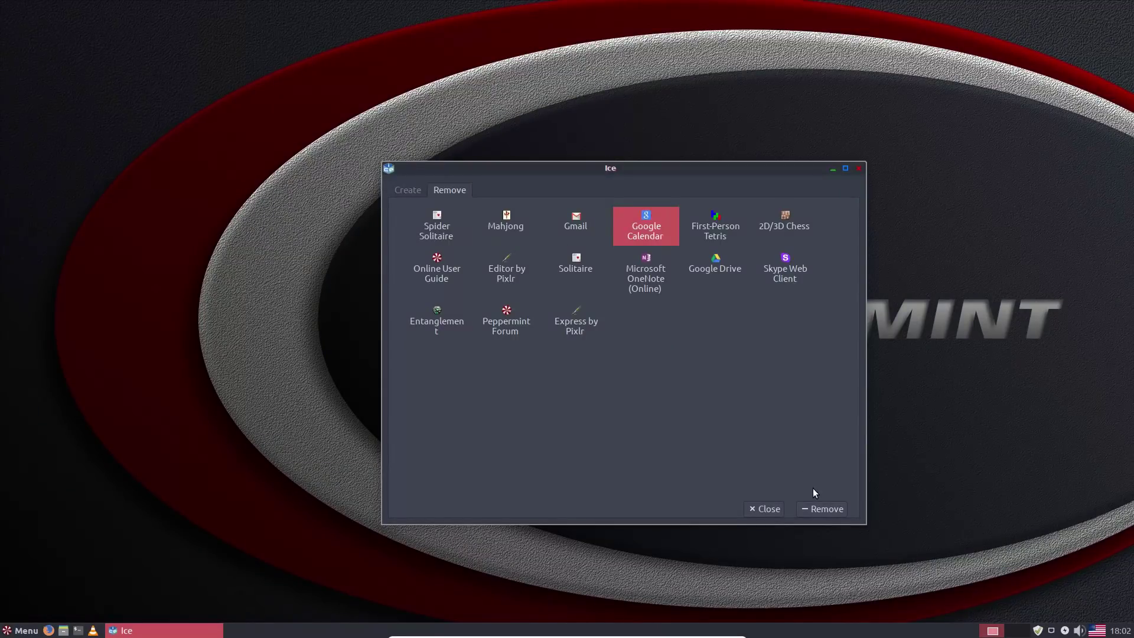
pyautogui.click(818, 508)
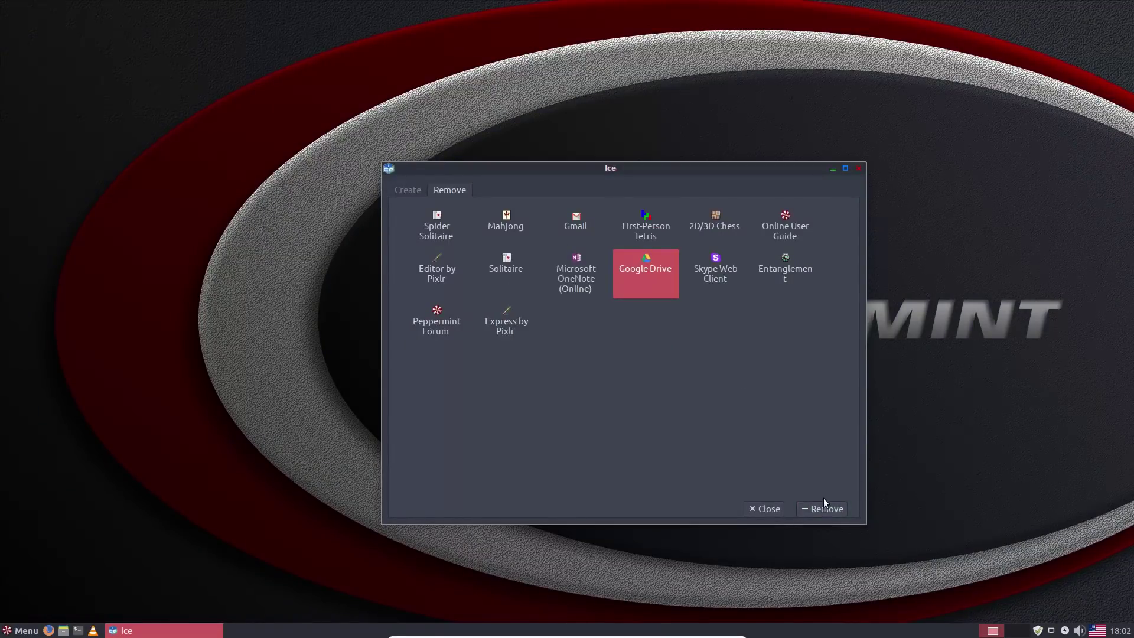
pyautogui.click(826, 508)
pyautogui.click(637, 217)
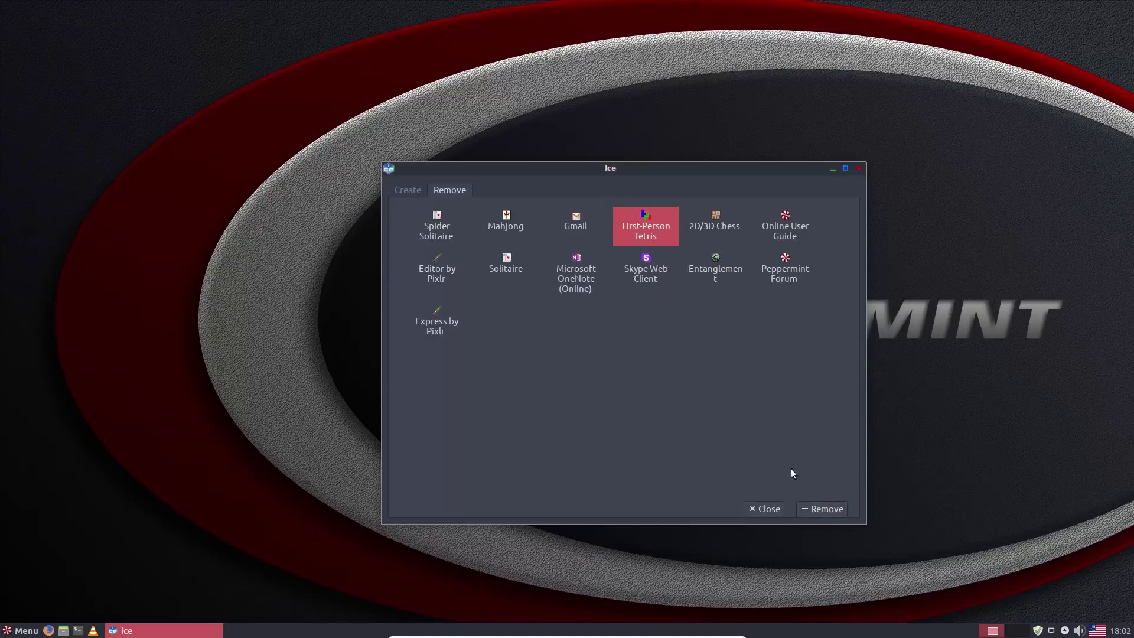
pyautogui.click(827, 510)
pyautogui.click(519, 269)
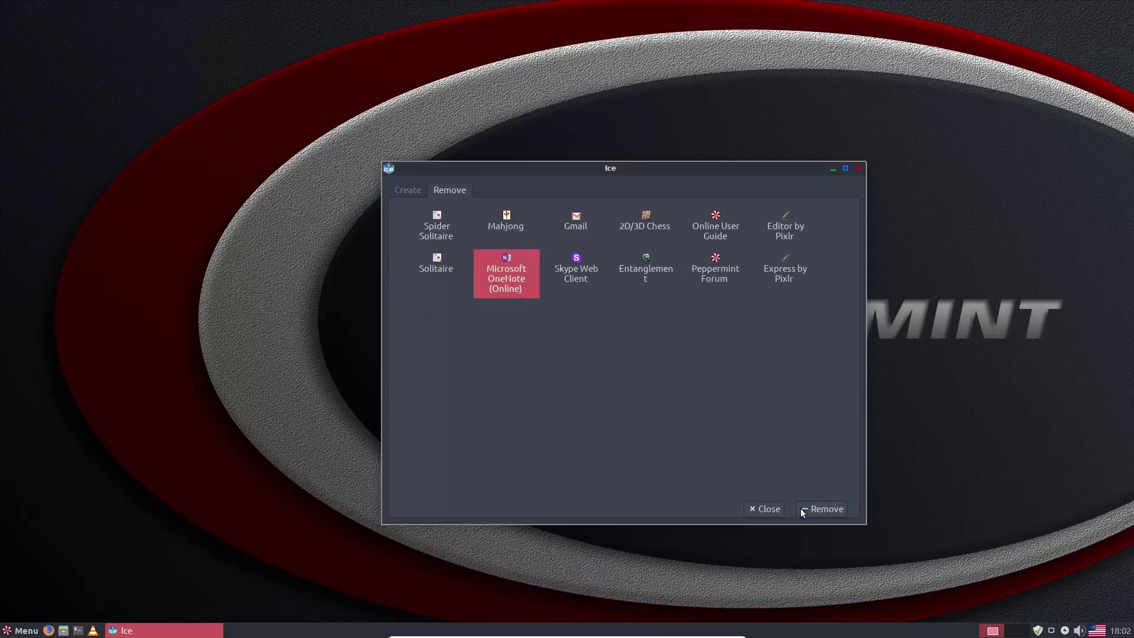
pyautogui.click(832, 510)
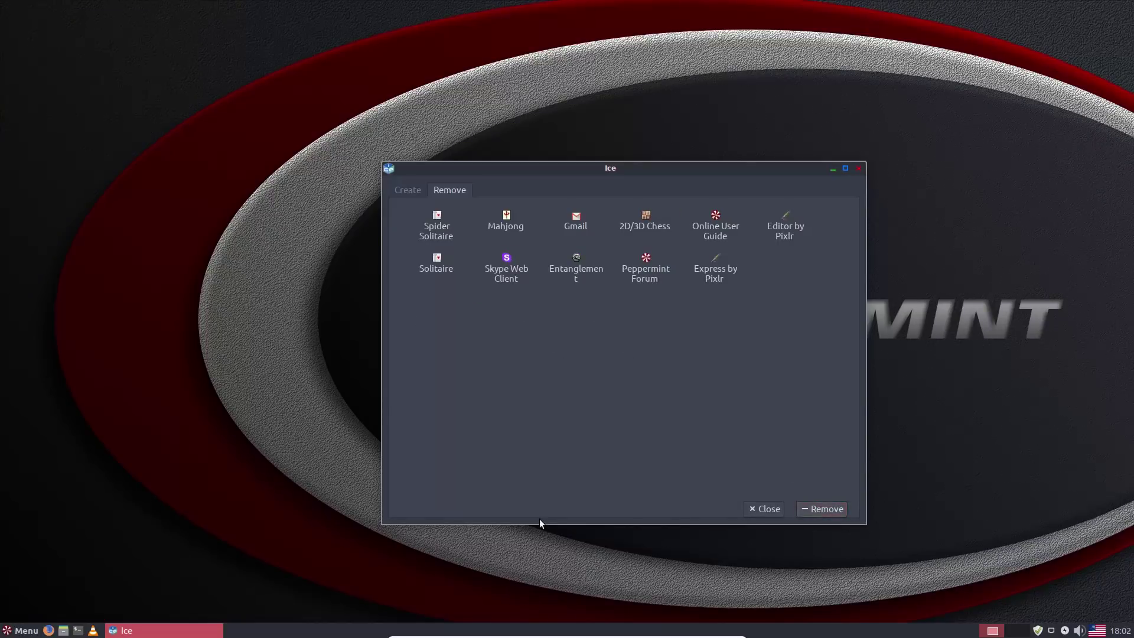
# Check which entries remain in the Office category of the application menu
pyautogui.click(26, 631)
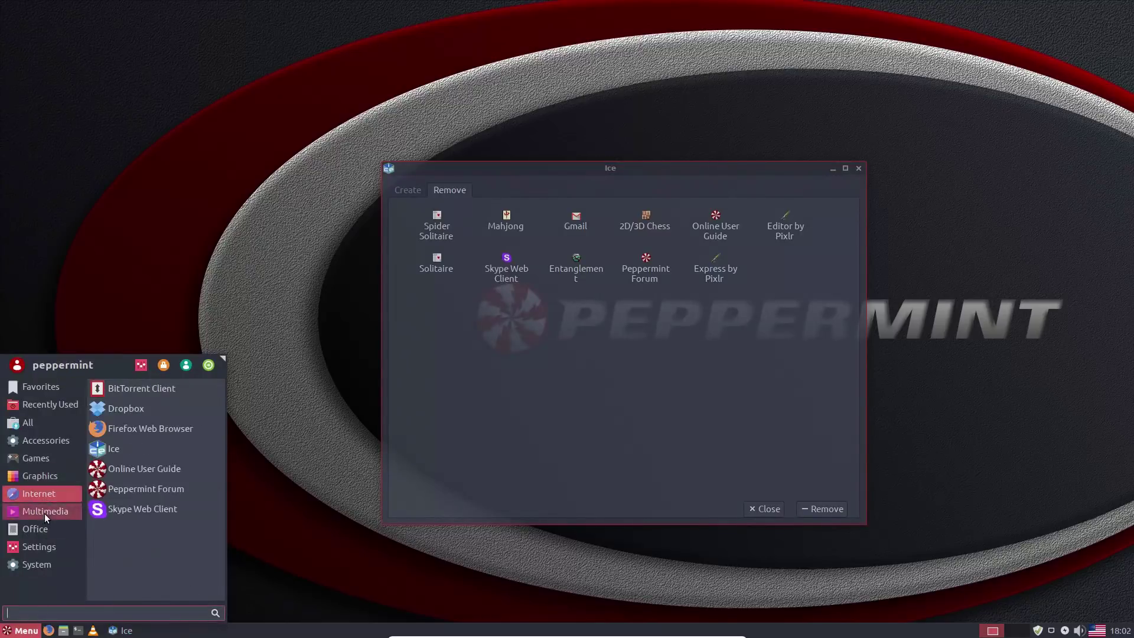
pyautogui.moveTo(37, 536)
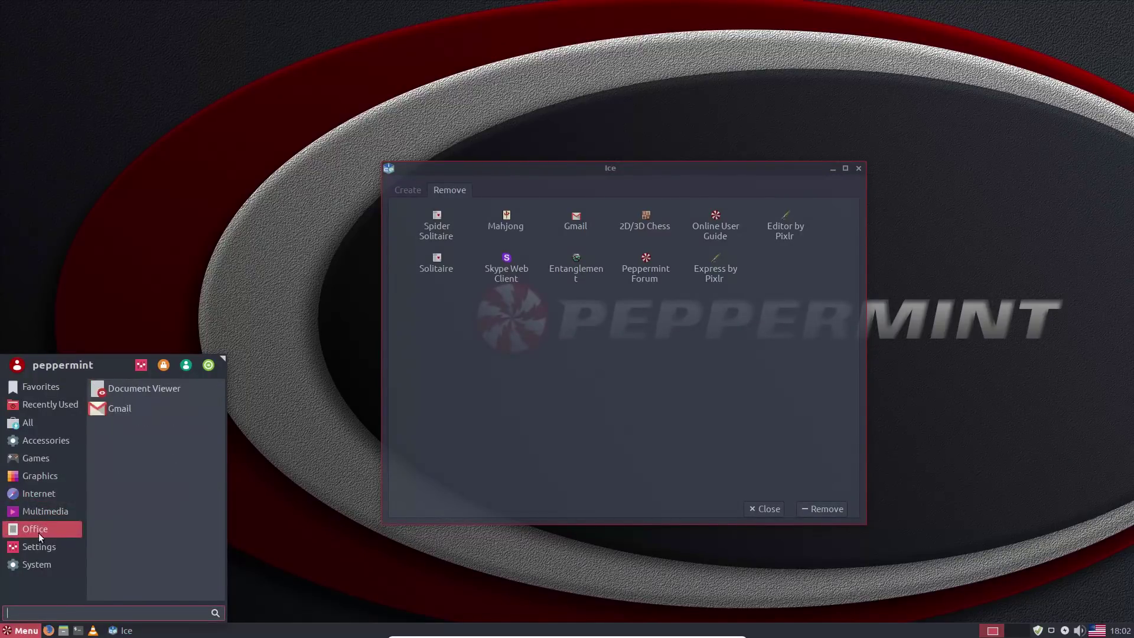
pyautogui.click(577, 368)
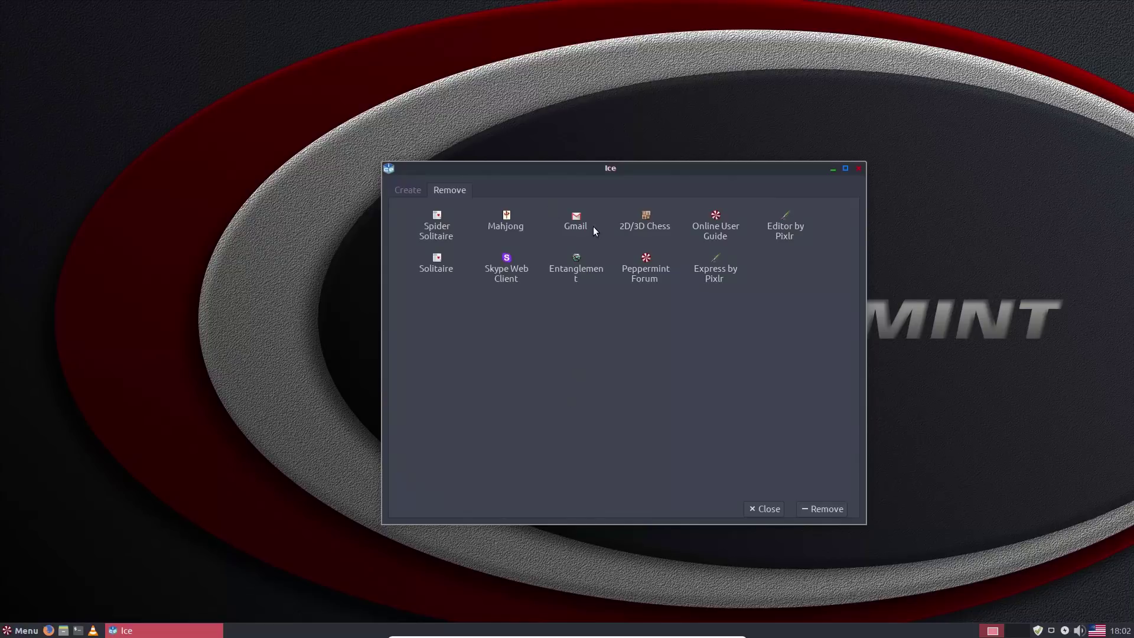
# Remove the Gmail and Skype Web Client web applications from Ice
pyautogui.click(822, 509)
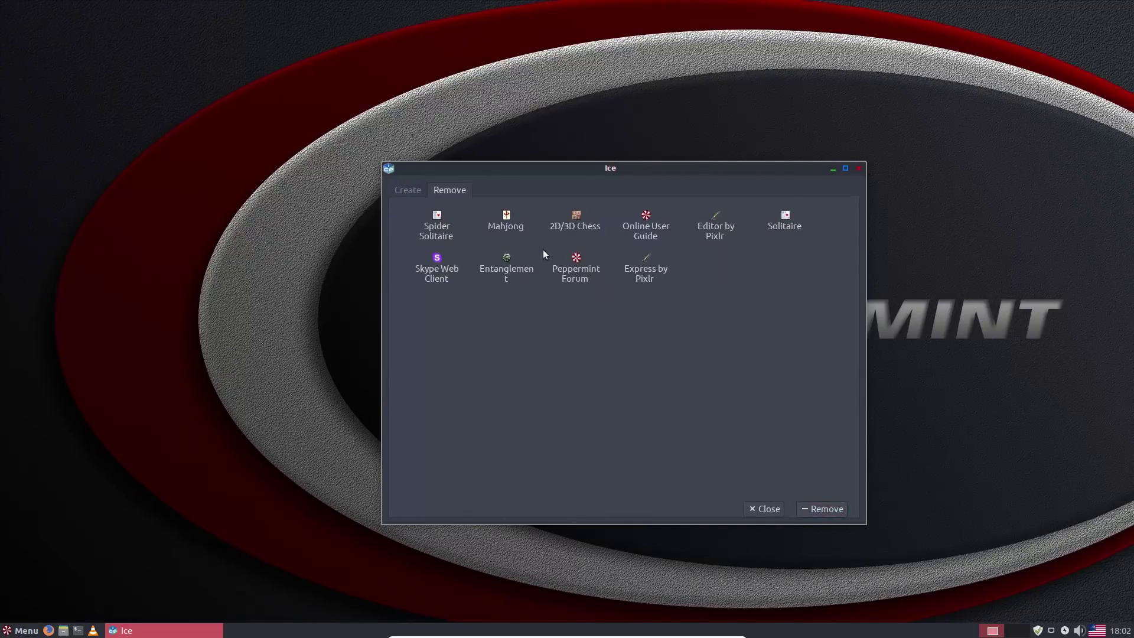
pyautogui.click(437, 266)
pyautogui.click(833, 509)
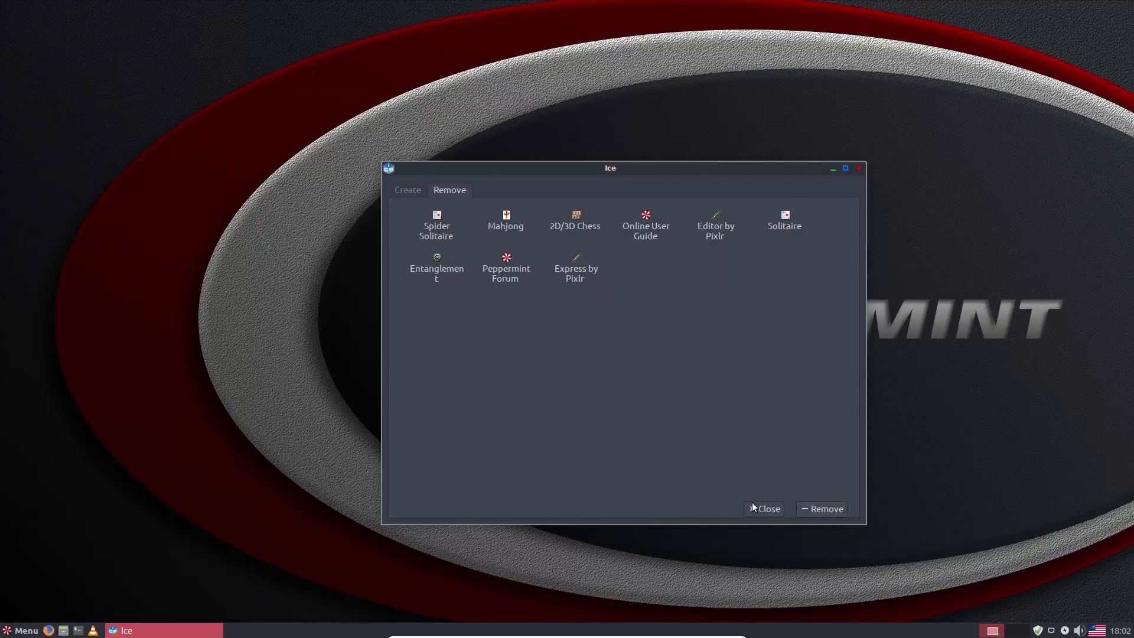
pyautogui.click(21, 630)
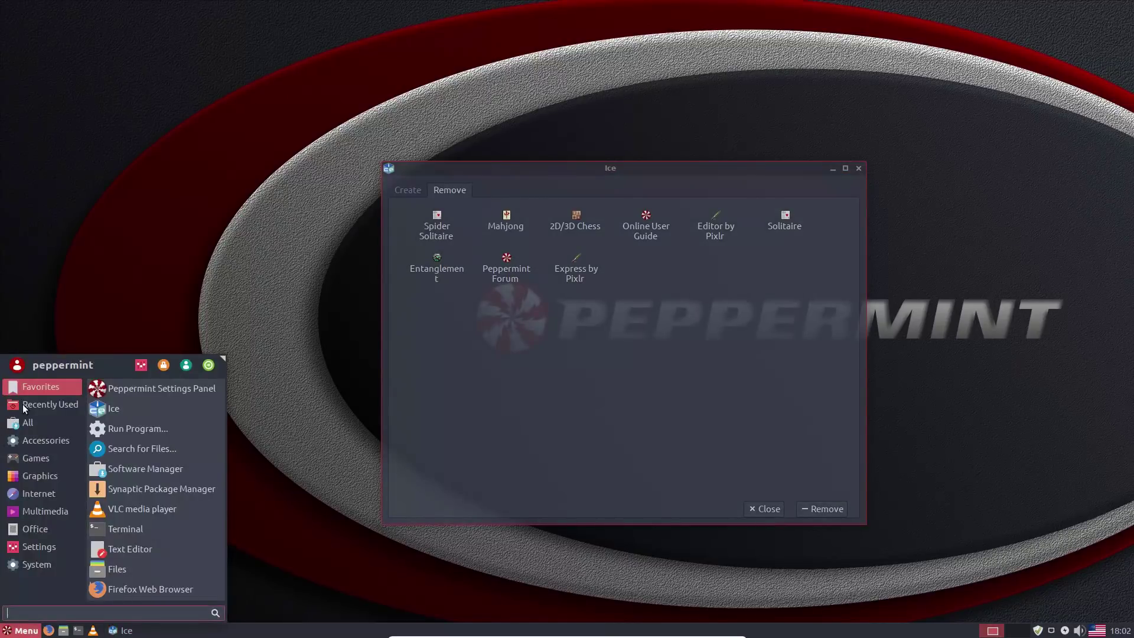
pyautogui.click(558, 414)
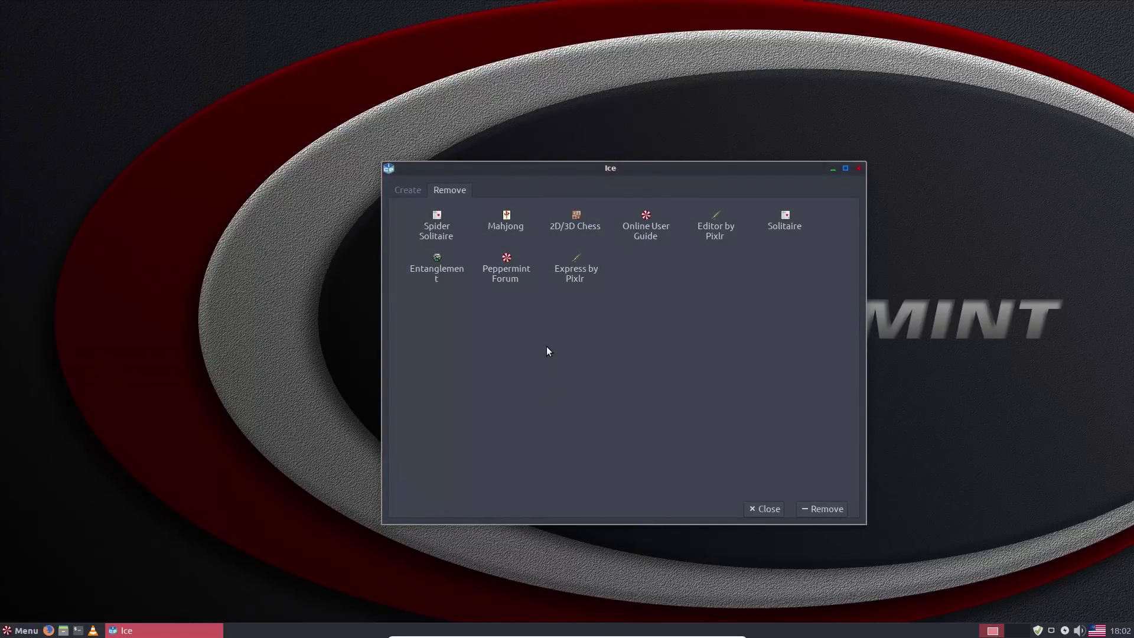
pyautogui.click(412, 191)
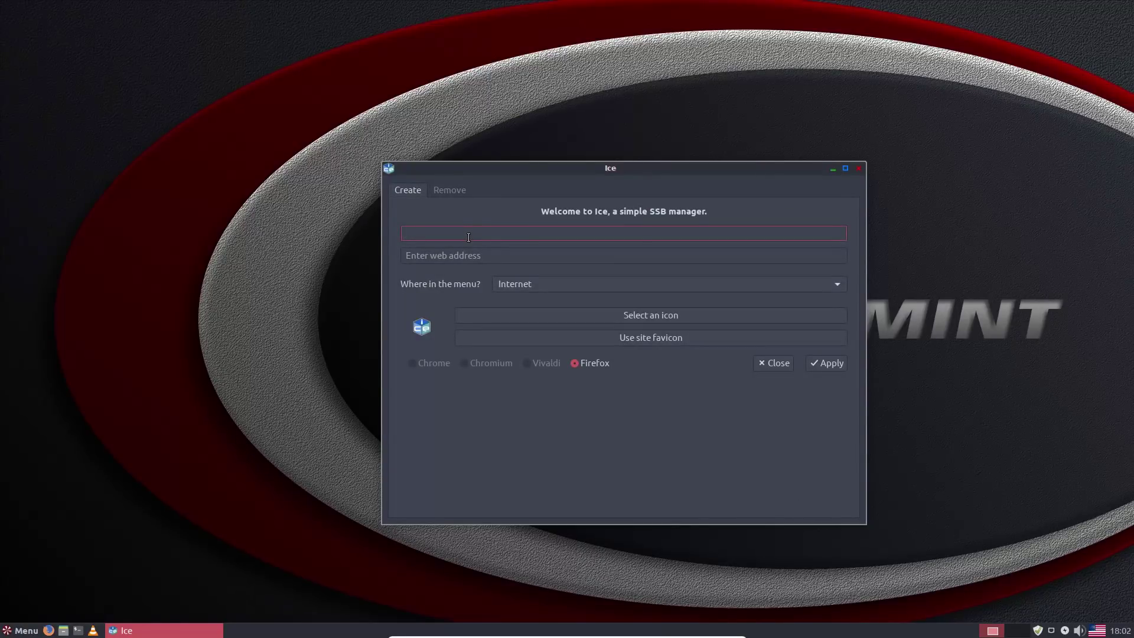
pyautogui.write('YouTube')
pyautogui.press('Tab')
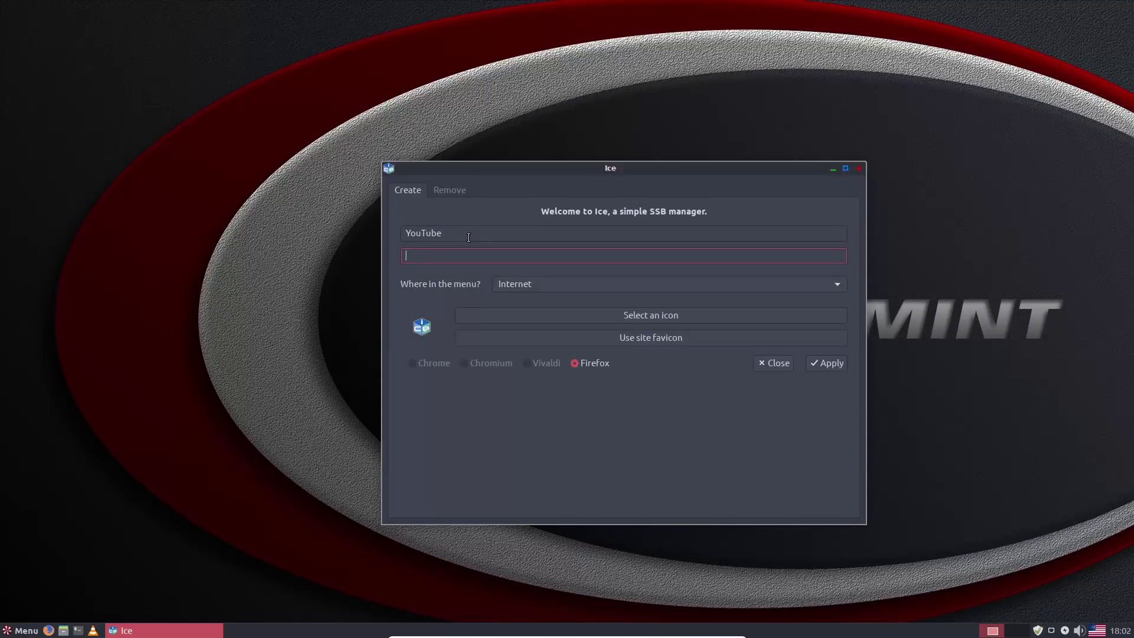
pyautogui.write('https://www.youtube.com/switchedtolinux')
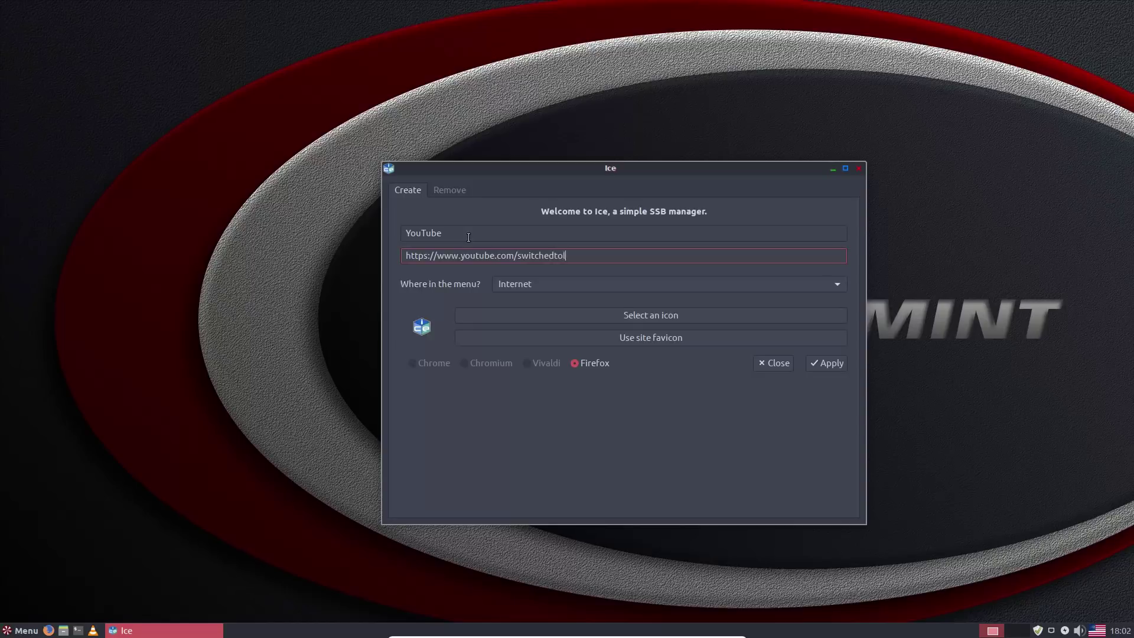
pyautogui.press('Tab')
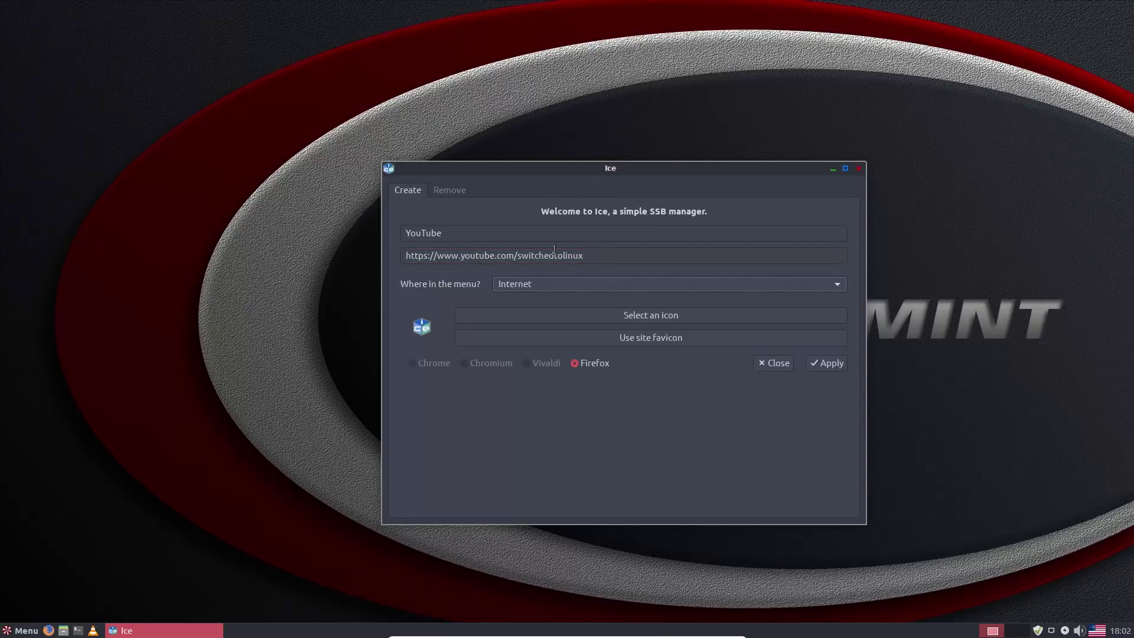
# Place the YouTube web application in the Internet category, give it the site's favicon, and create it for Firefox
pyautogui.click(645, 287)
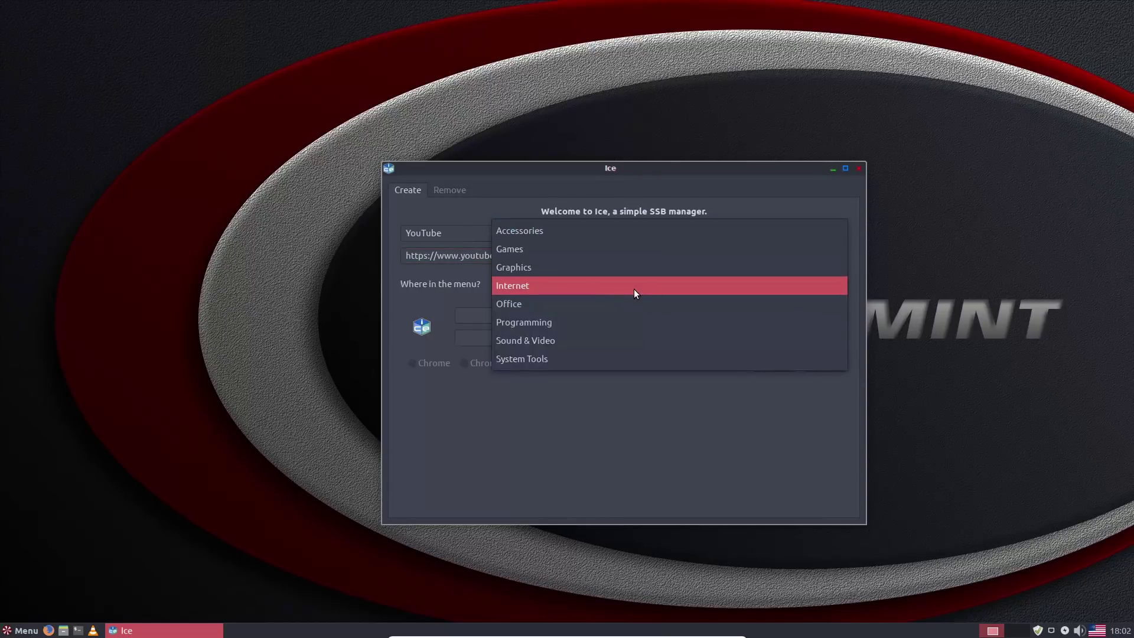
pyautogui.click(635, 292)
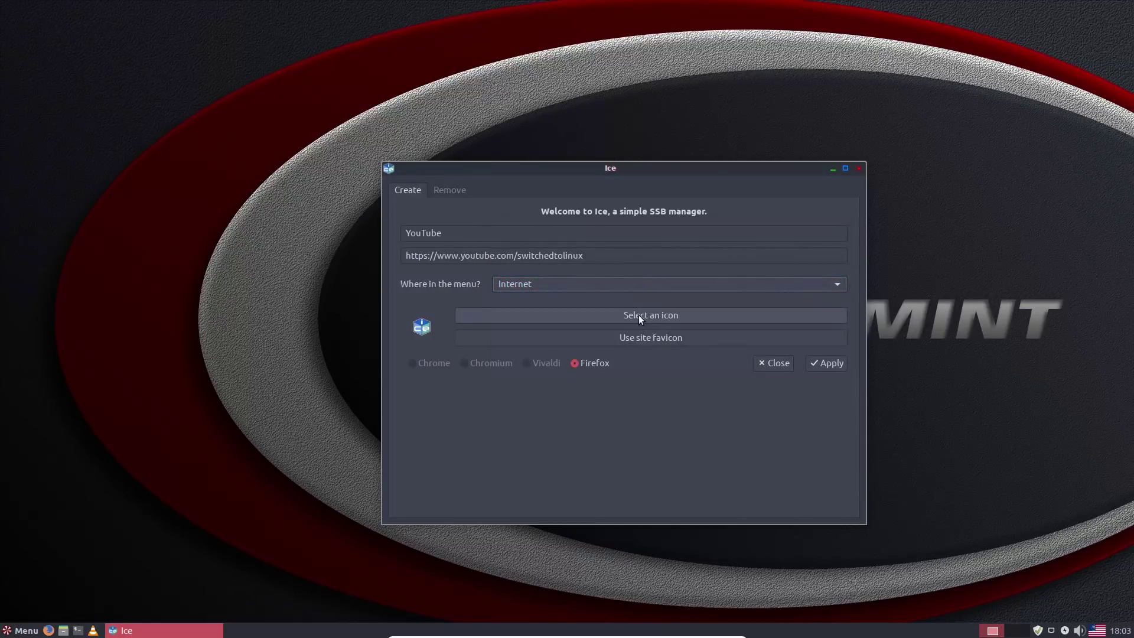
pyautogui.click(634, 337)
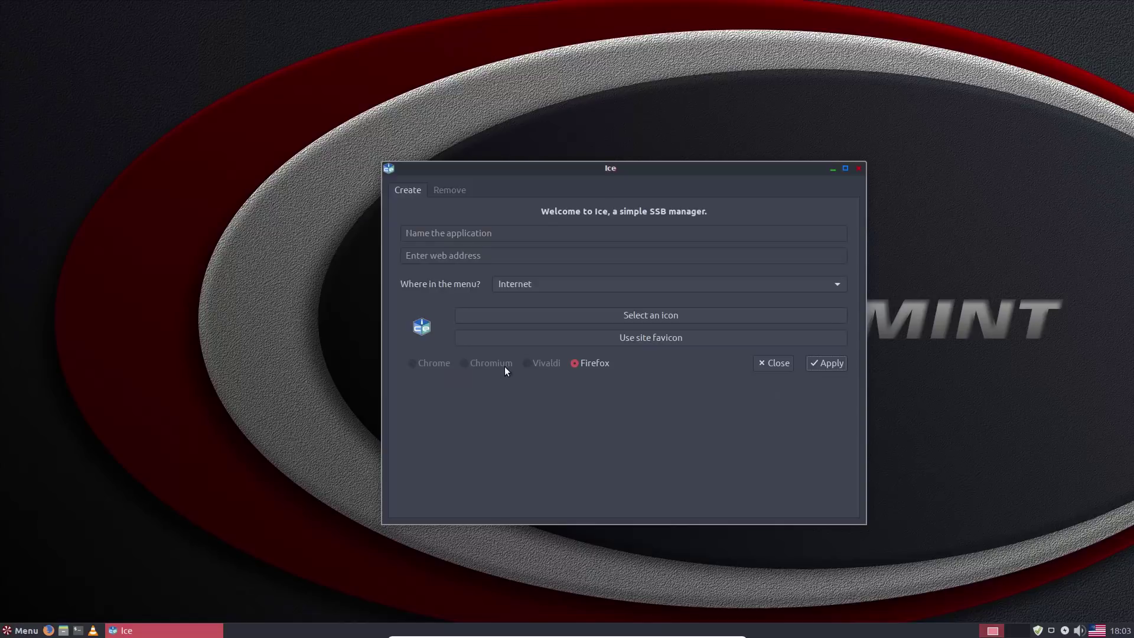
# Apply the empty creation form, continuing past the address error, and check the list of existing Ice web applications
pyautogui.click(820, 363)
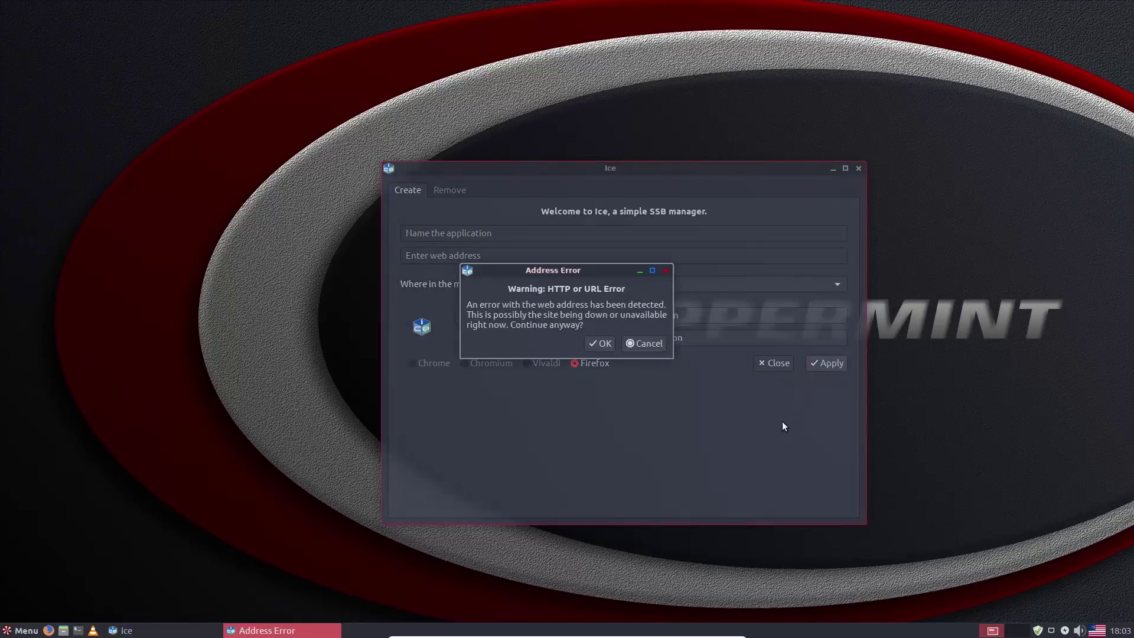
pyautogui.click(601, 344)
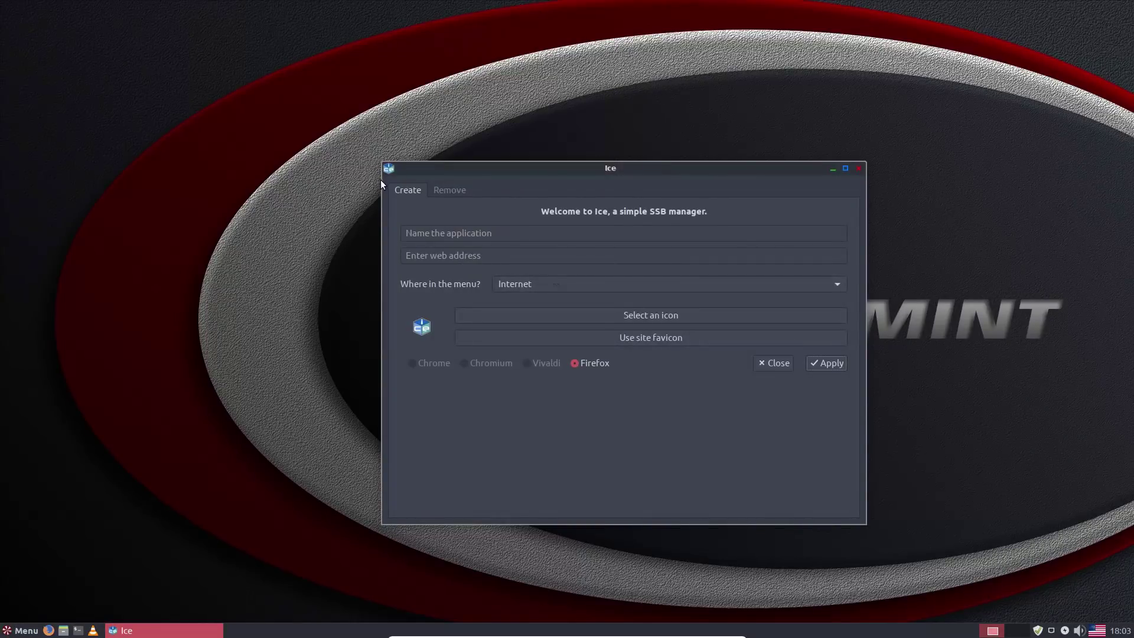
pyautogui.click(452, 190)
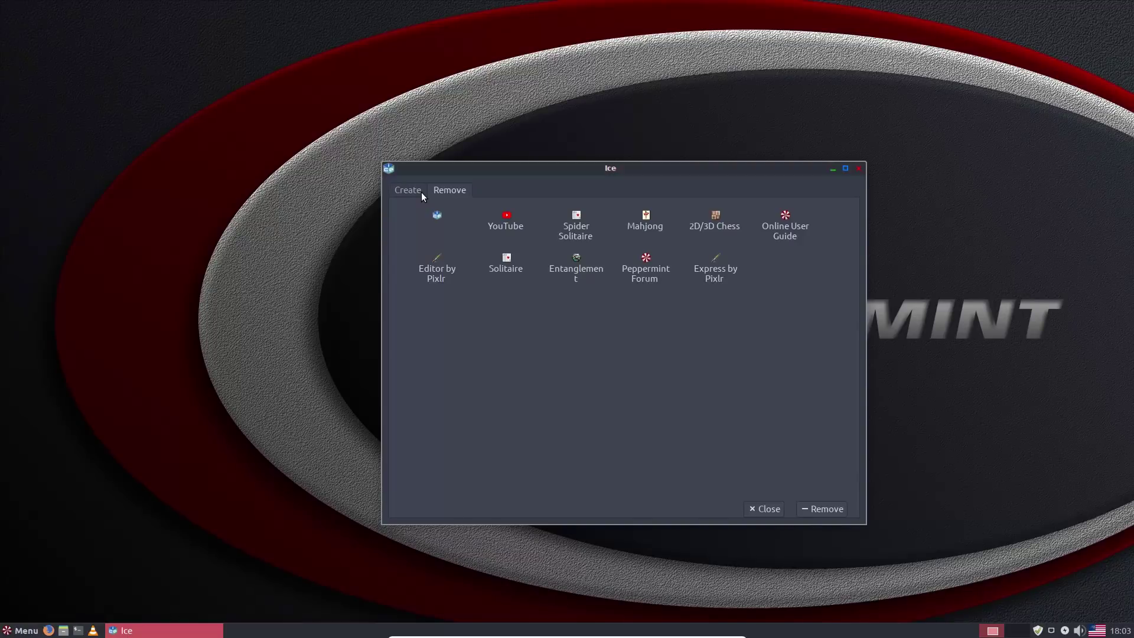
pyautogui.click(400, 189)
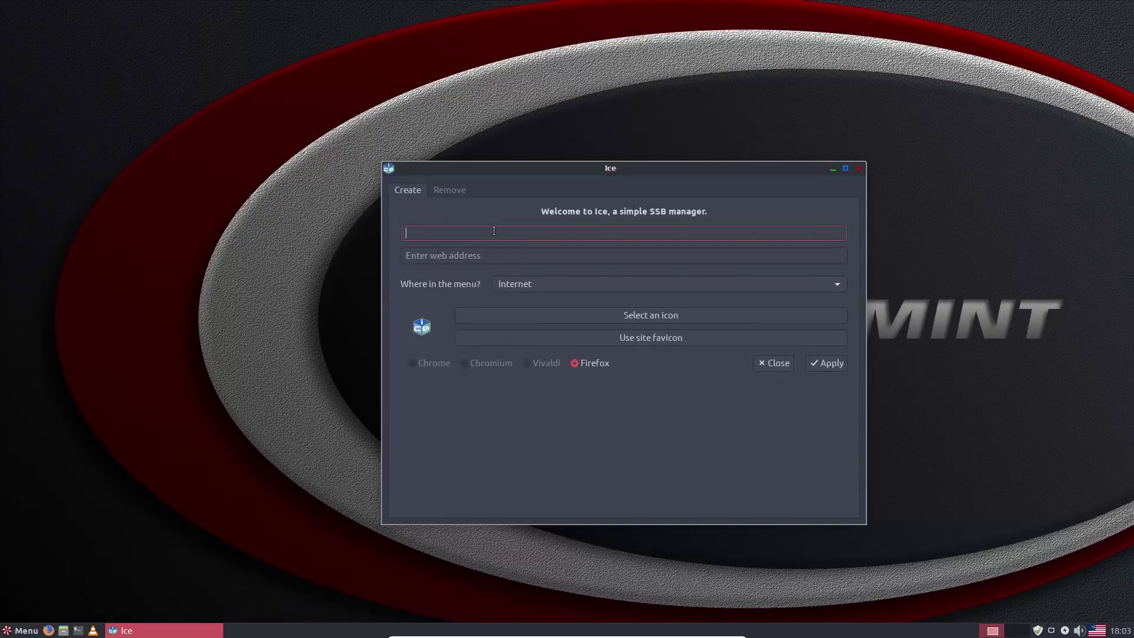
pyautogui.click(498, 253)
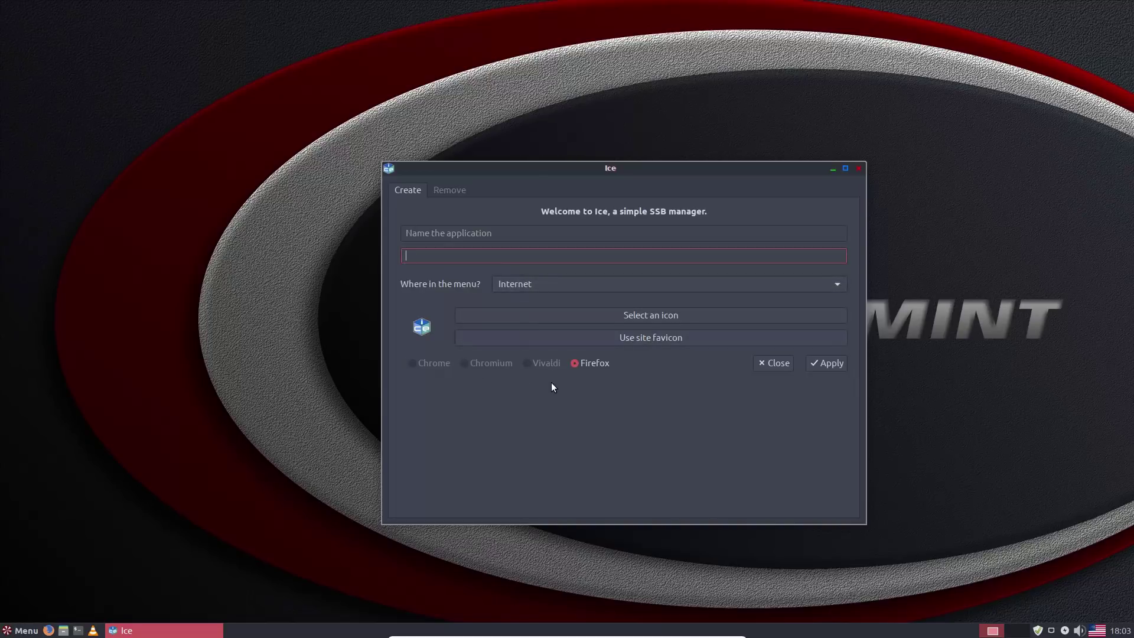
pyautogui.click(447, 189)
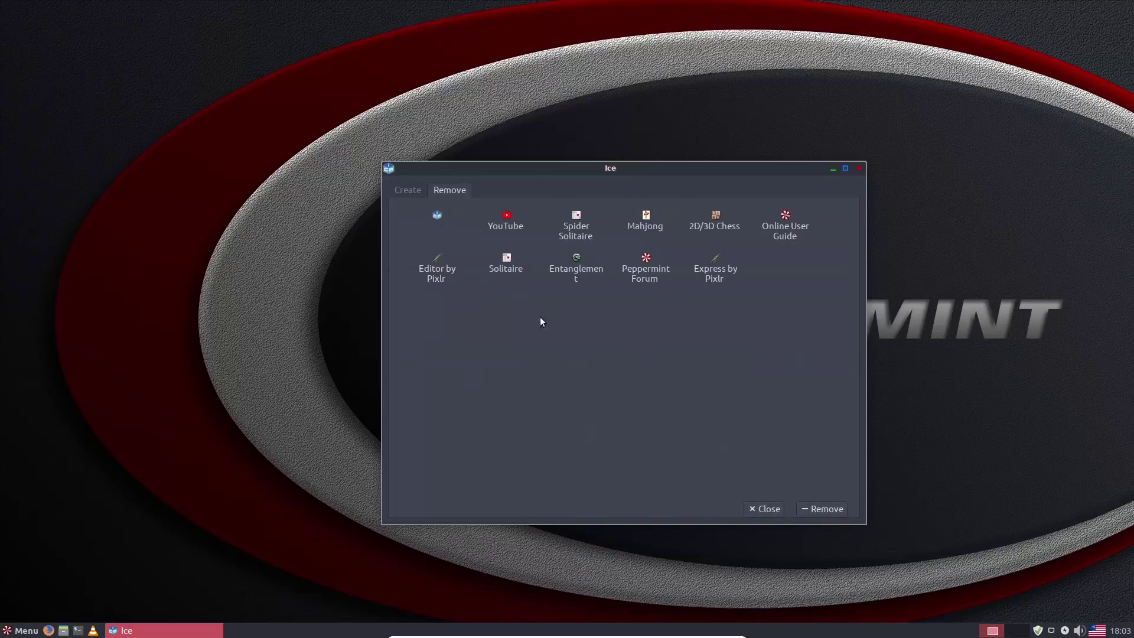
# Launch the new YouTube web application from the Internet category and move its window towards the middle of the desktop
pyautogui.click(22, 631)
pyautogui.click(32, 493)
pyautogui.click(125, 530)
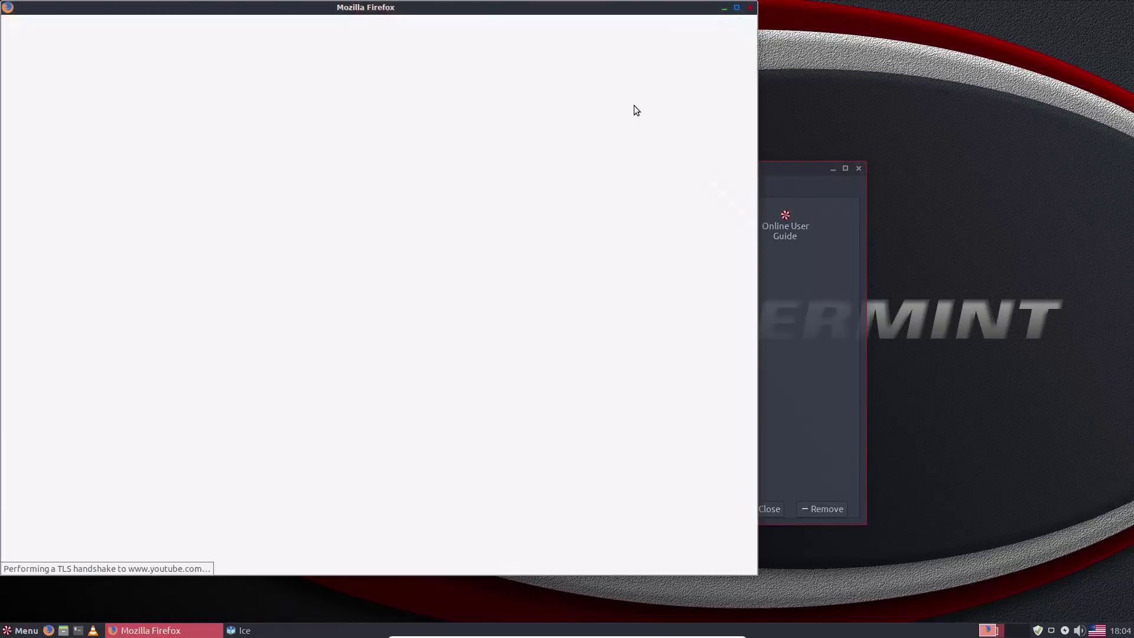
pyautogui.moveTo(568, 7); pyautogui.dragTo(806, 37)
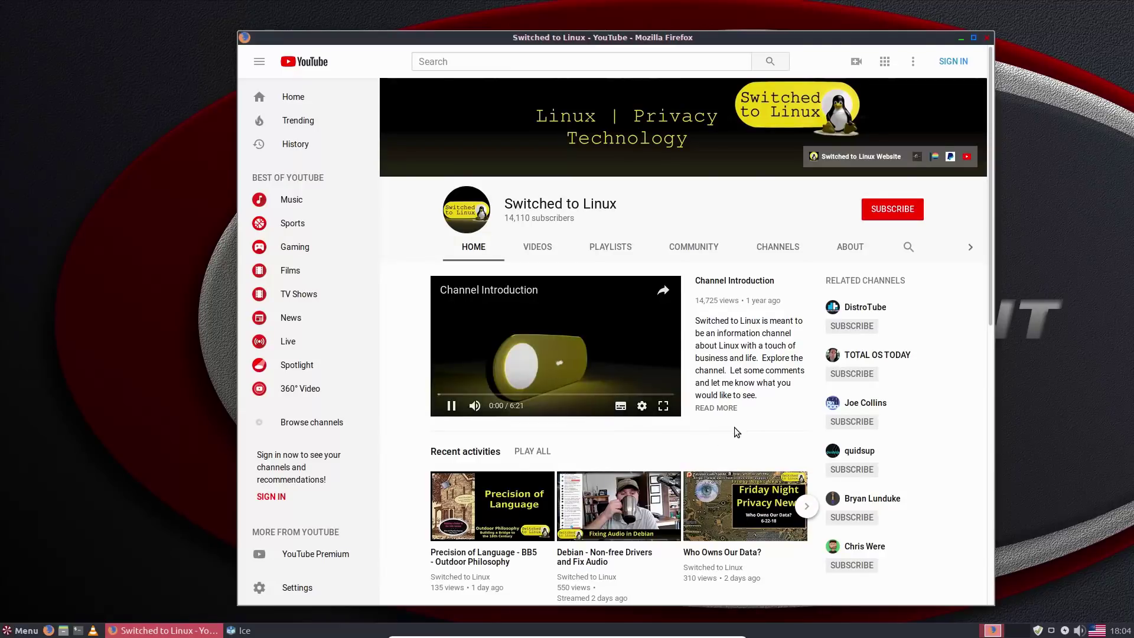
# Pause the channel video, look over the Switched to Linux page, and close the YouTube and Ice windows
pyautogui.press('k')
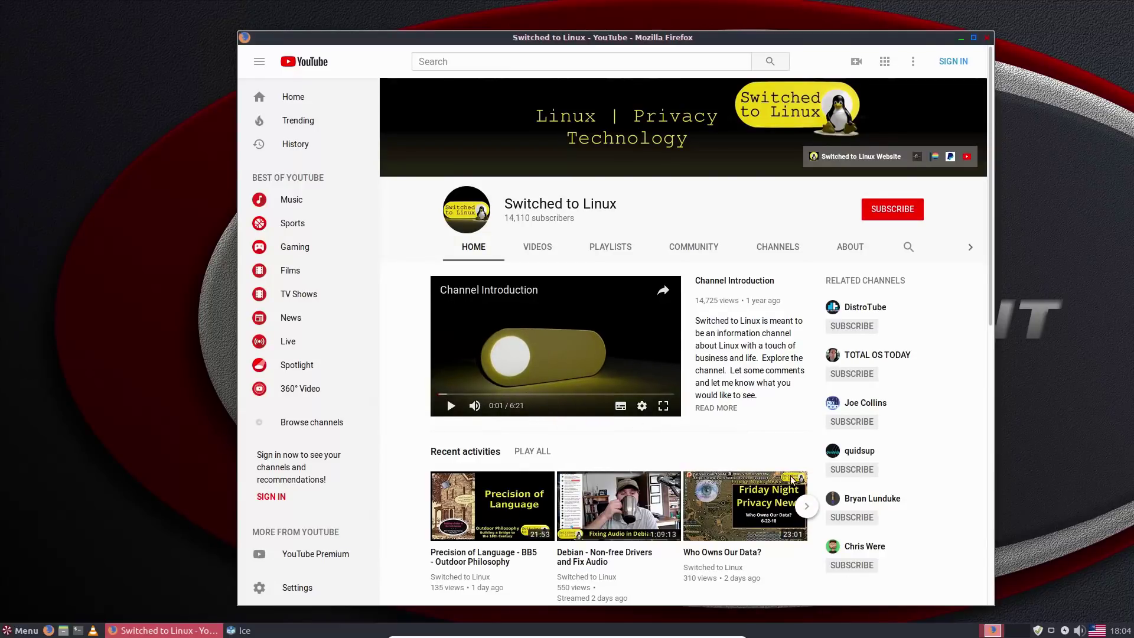
pyautogui.scroll(-3, 531, 265)
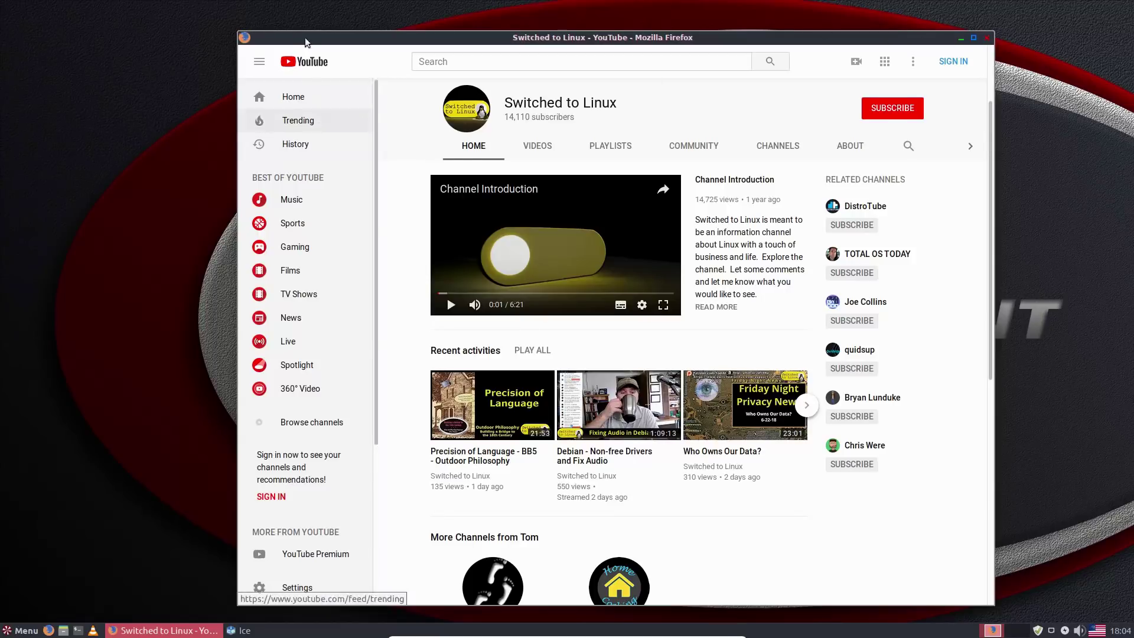
pyautogui.scroll(3, 652, 158)
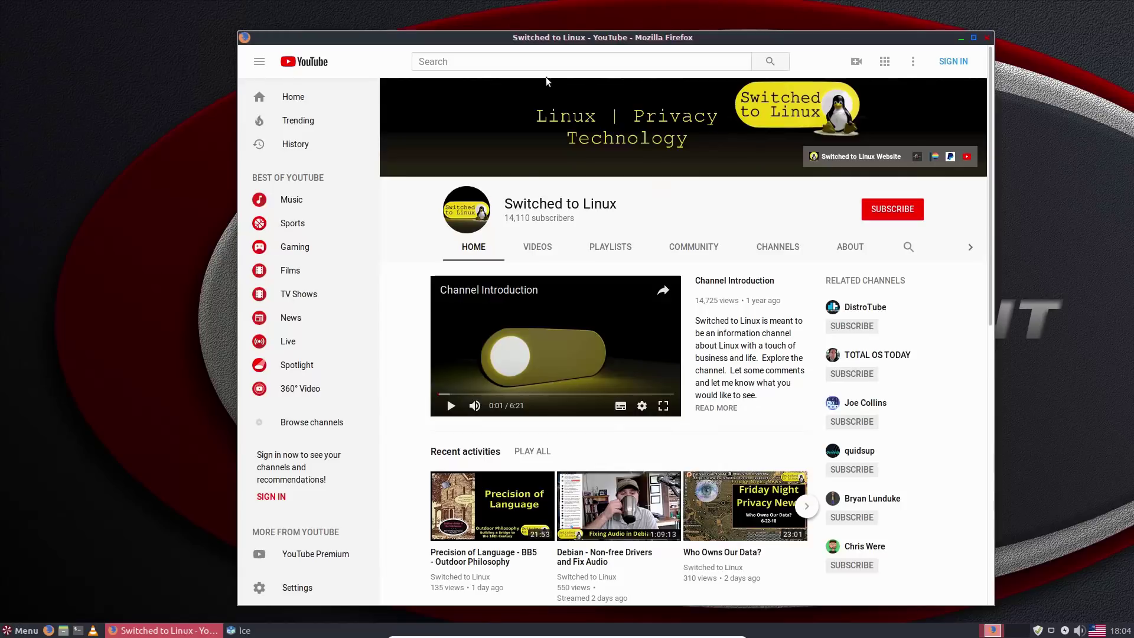
pyautogui.click(986, 38)
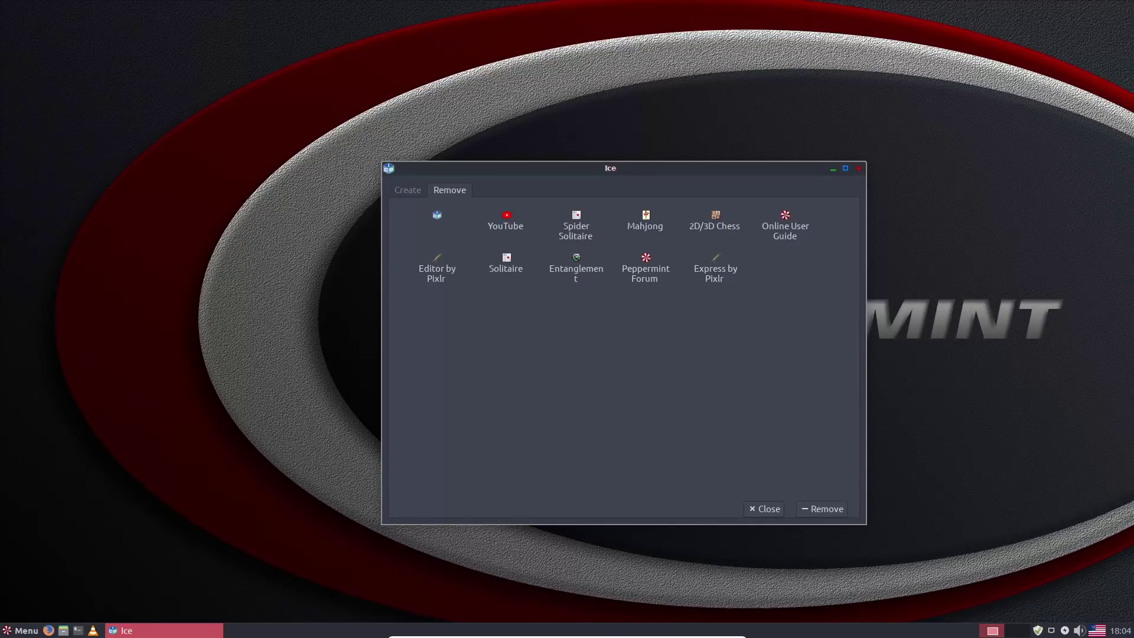
pyautogui.click(859, 169)
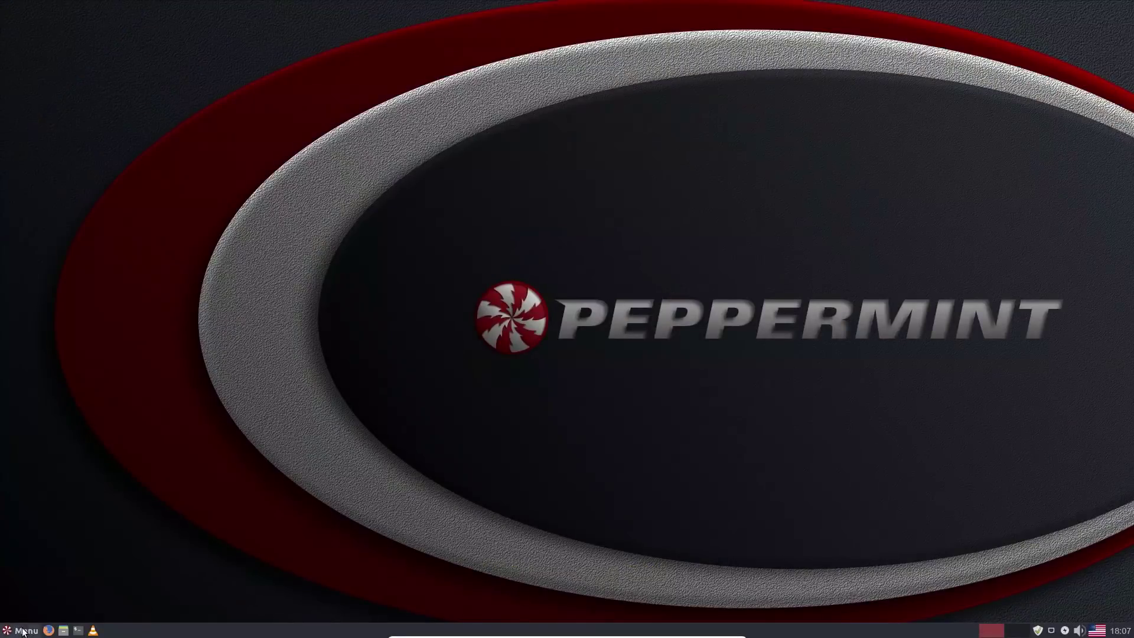
# Examine the available proprietary drivers in Additional Drivers, and close Software & Updates without changing anything
pyautogui.click(22, 630)
pyautogui.write('dri')
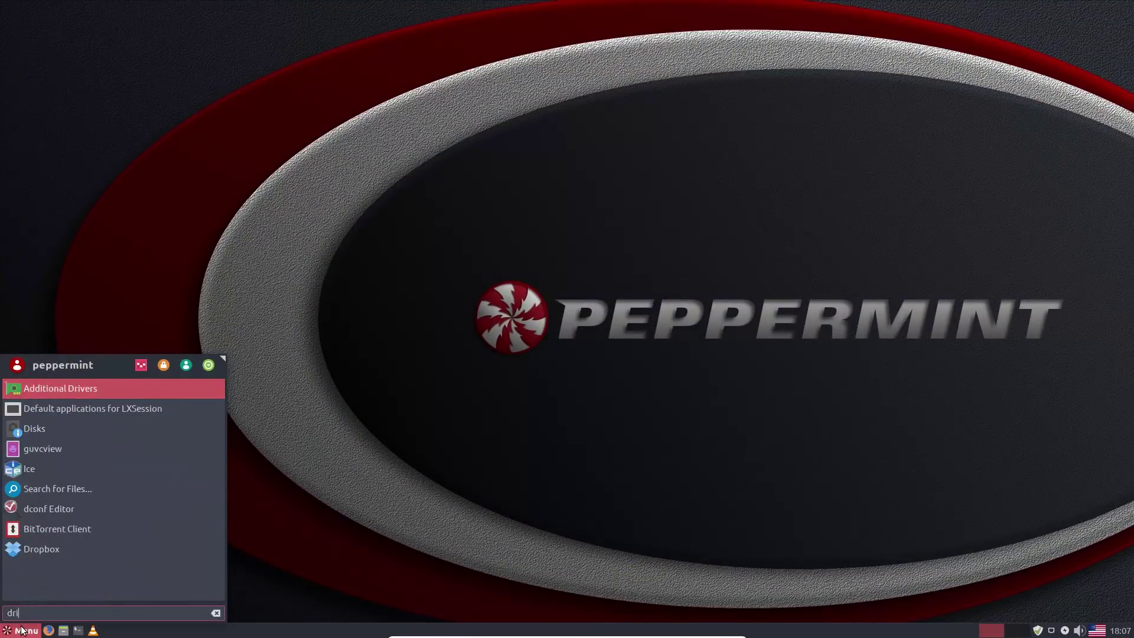
pyautogui.click(62, 391)
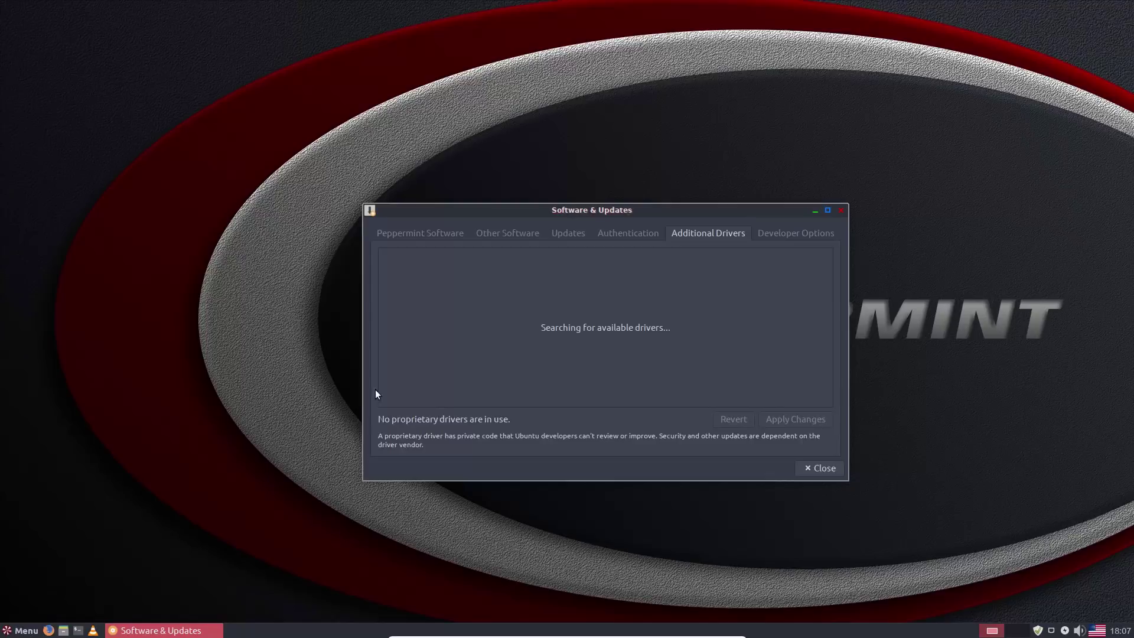
pyautogui.moveTo(674, 209); pyautogui.dragTo(624, 155)
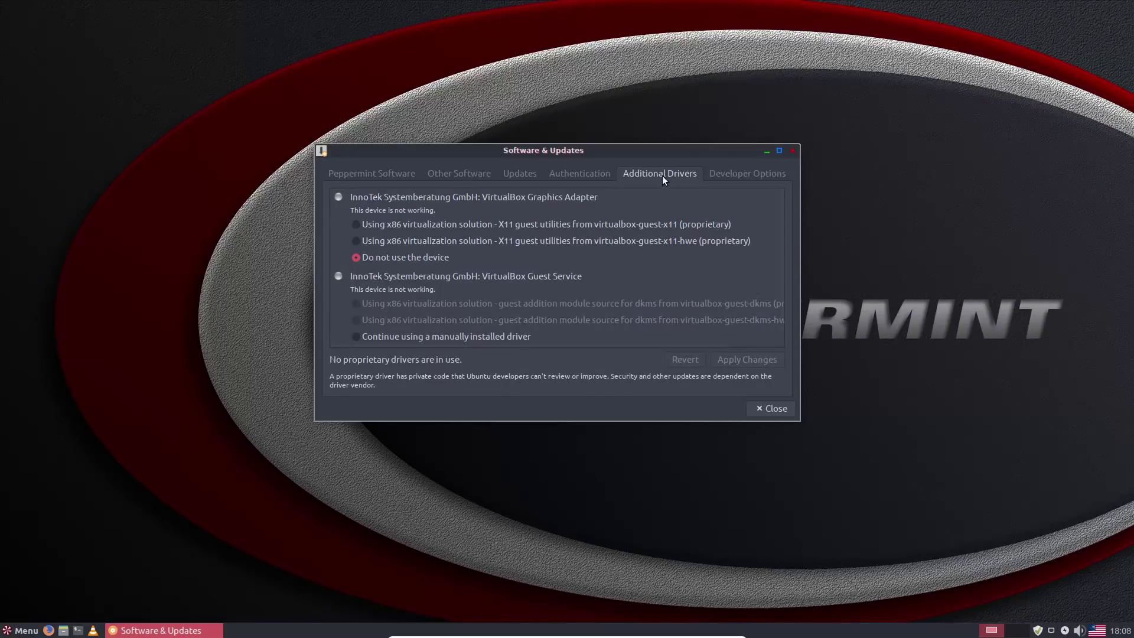
pyautogui.click(792, 152)
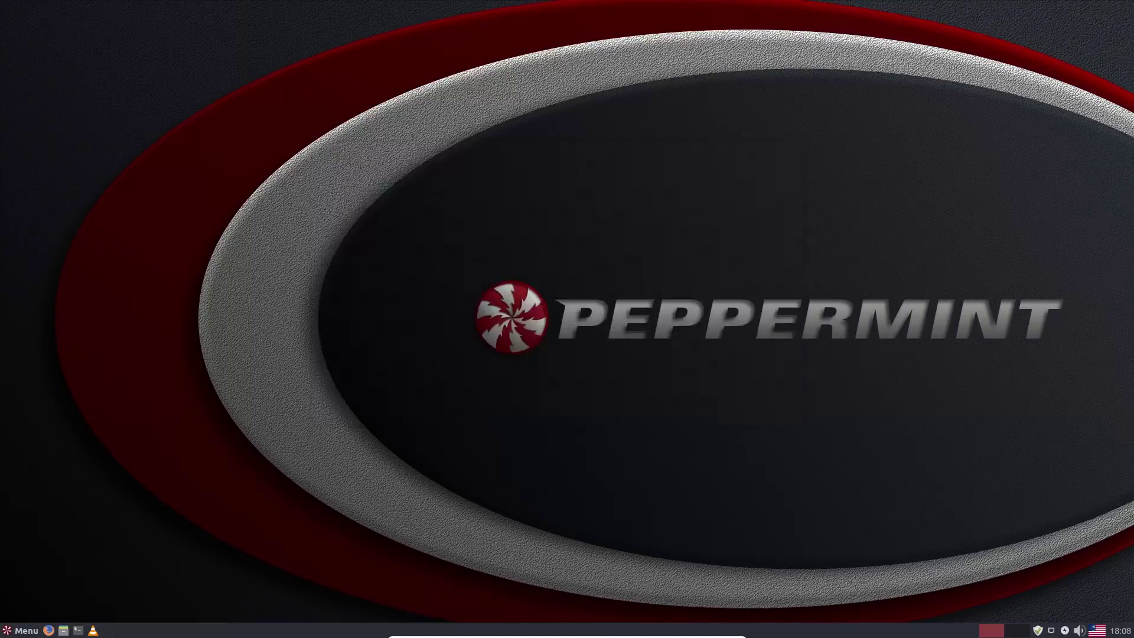
# Launch Synaptic Package Manager and authenticate with the account password
pyautogui.click(22, 631)
pyautogui.write('soft')
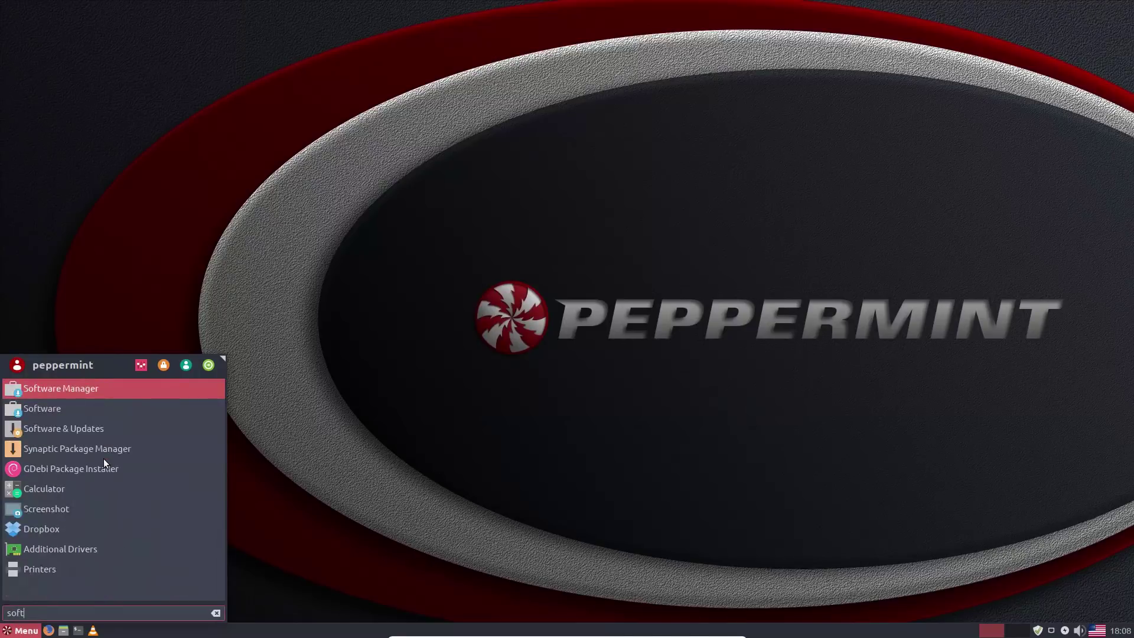
pyautogui.click(114, 450)
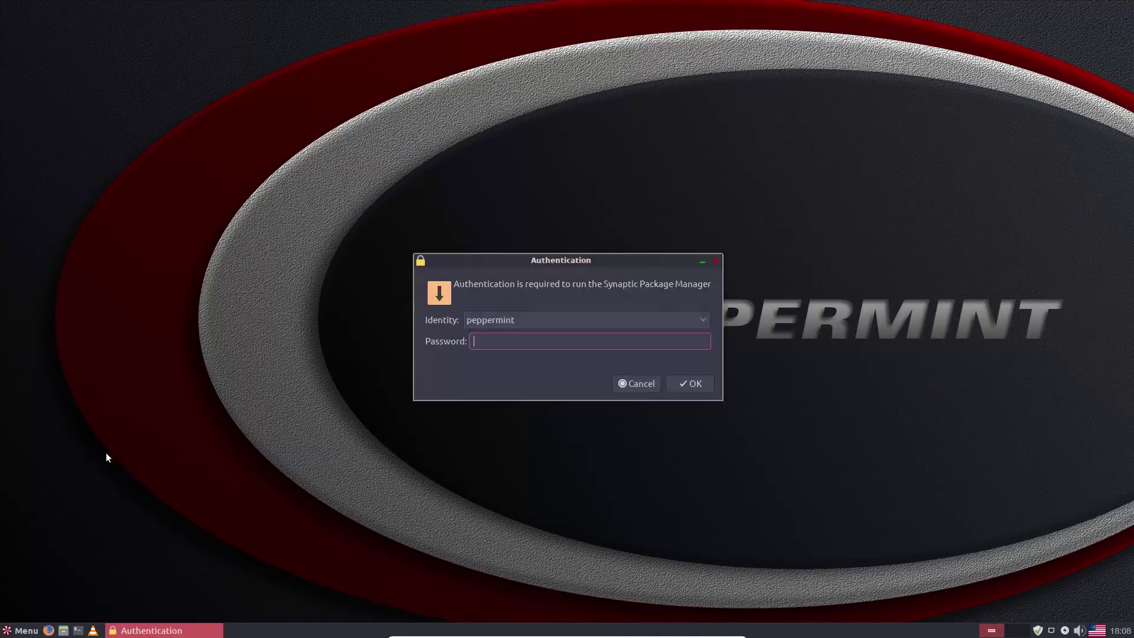
pyautogui.write('*******')
pyautogui.press('Return')
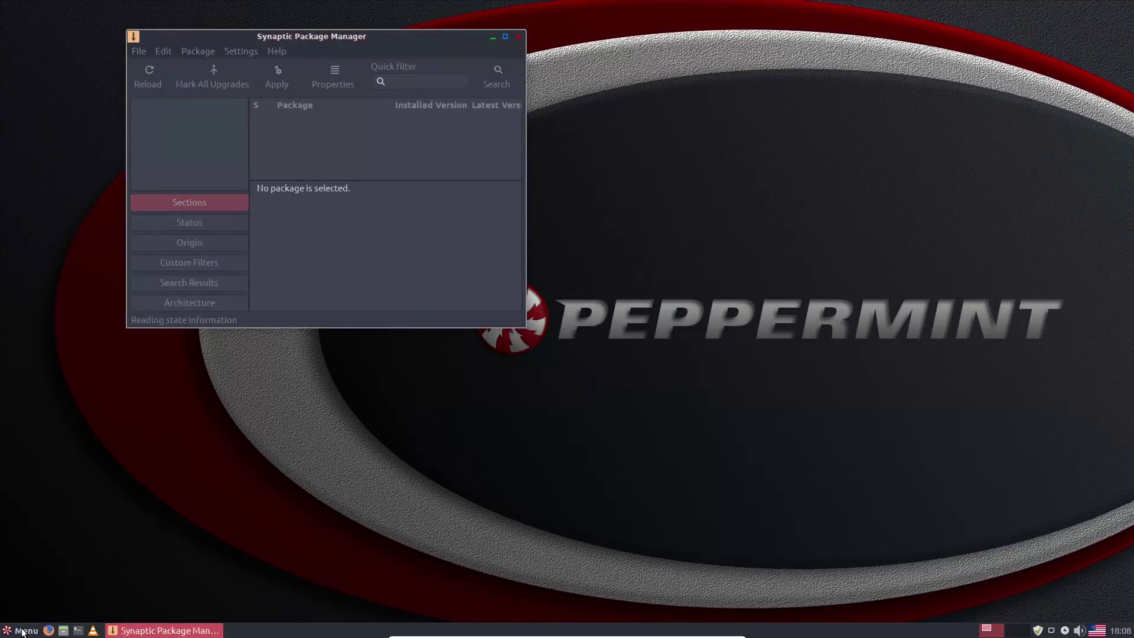
# Launch Software Manager, authenticate with the account password, and place its window beside Synaptic Package Manager
pyautogui.click(21, 630)
pyautogui.write('soft')
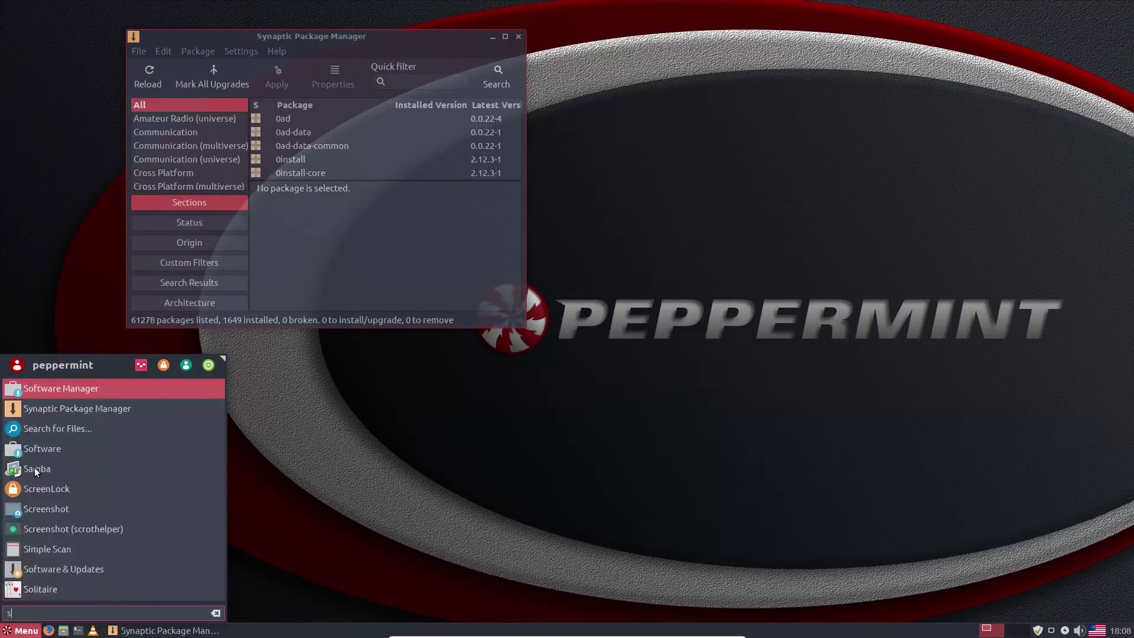
pyautogui.click(86, 386)
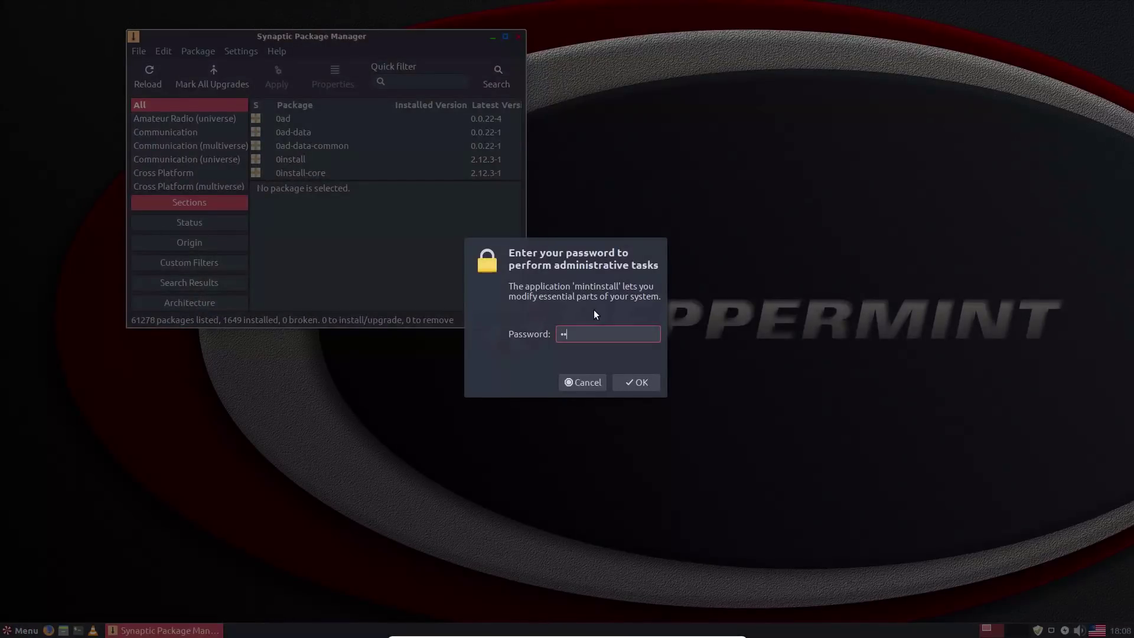
pyautogui.press('Return')
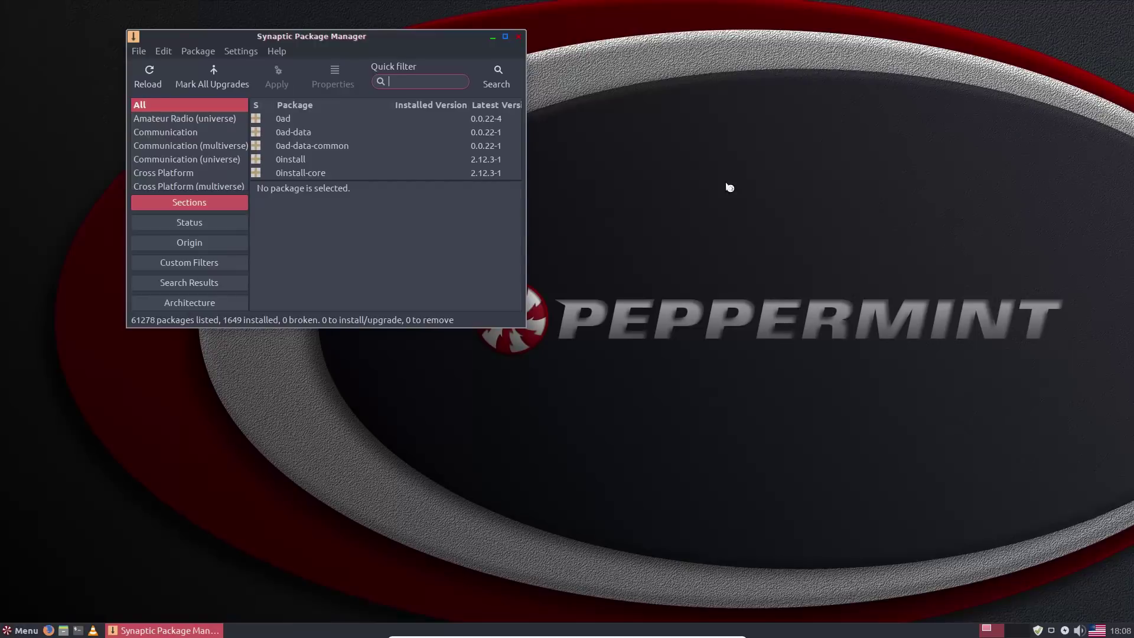
pyautogui.moveTo(668, 140); pyautogui.dragTo(975, 23)
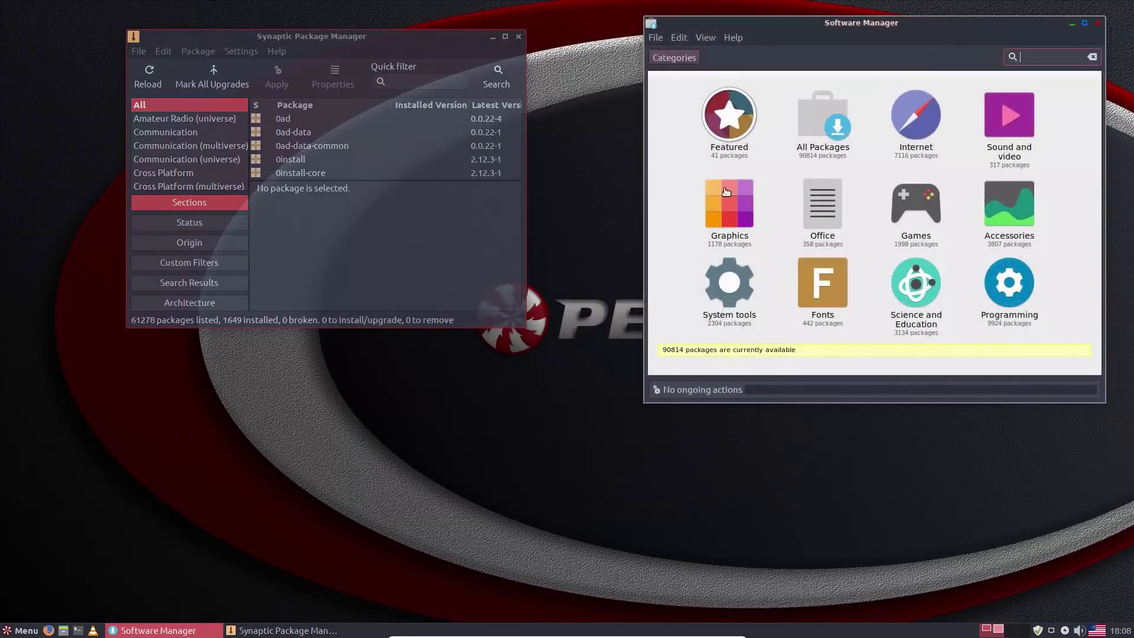
# Launch the Software application and move its window below Synaptic Package Manager
pyautogui.click(21, 630)
pyautogui.click(13, 493)
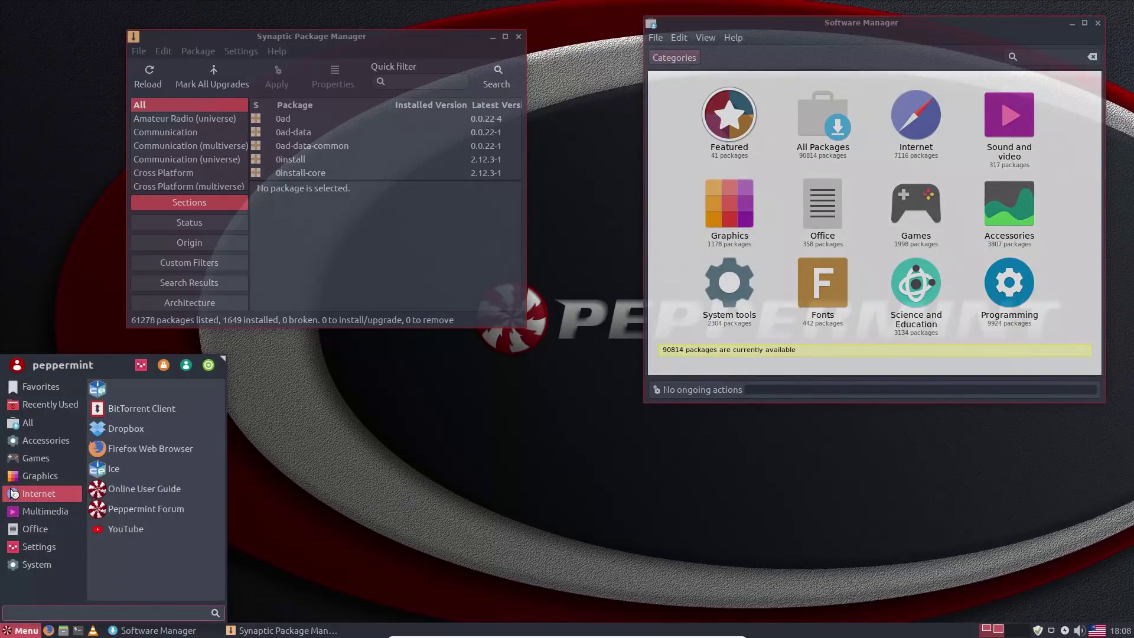
pyautogui.write('soft')
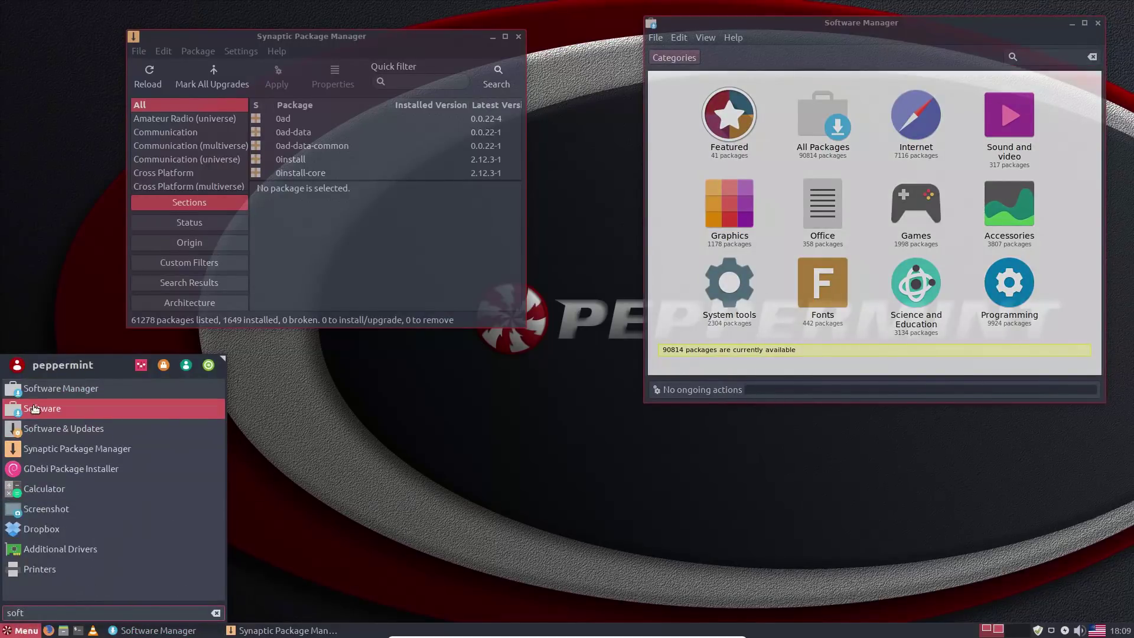
pyautogui.click(35, 408)
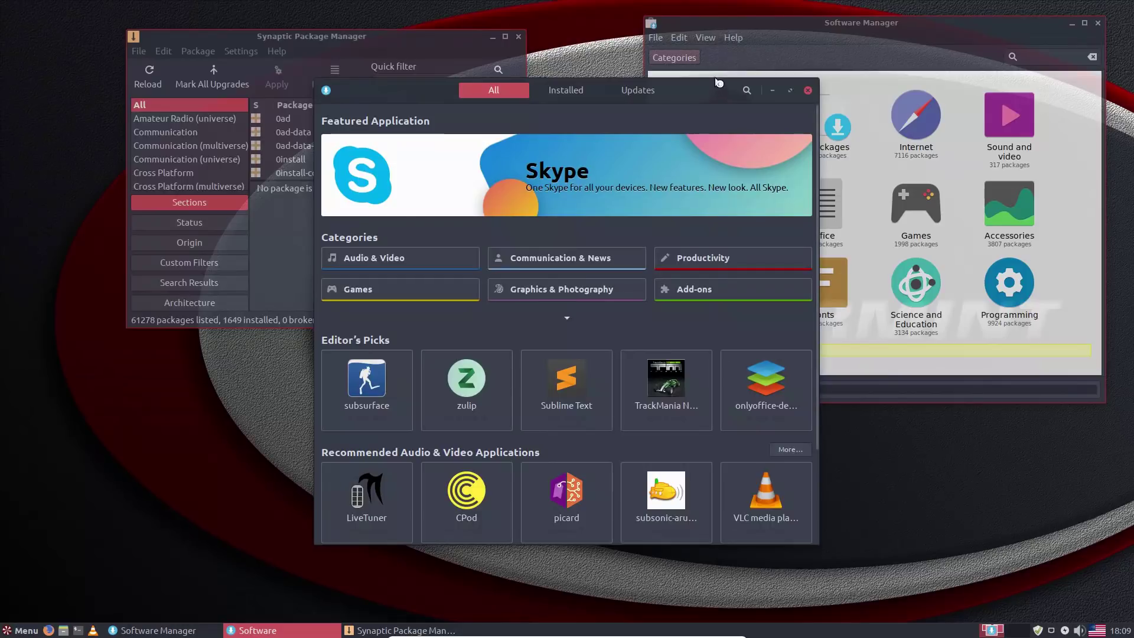
pyautogui.moveTo(719, 85); pyautogui.dragTo(489, 228)
# Maximize Synaptic Package Manager and examine its packages by database section, status, custom filter and origin
pyautogui.click(499, 36)
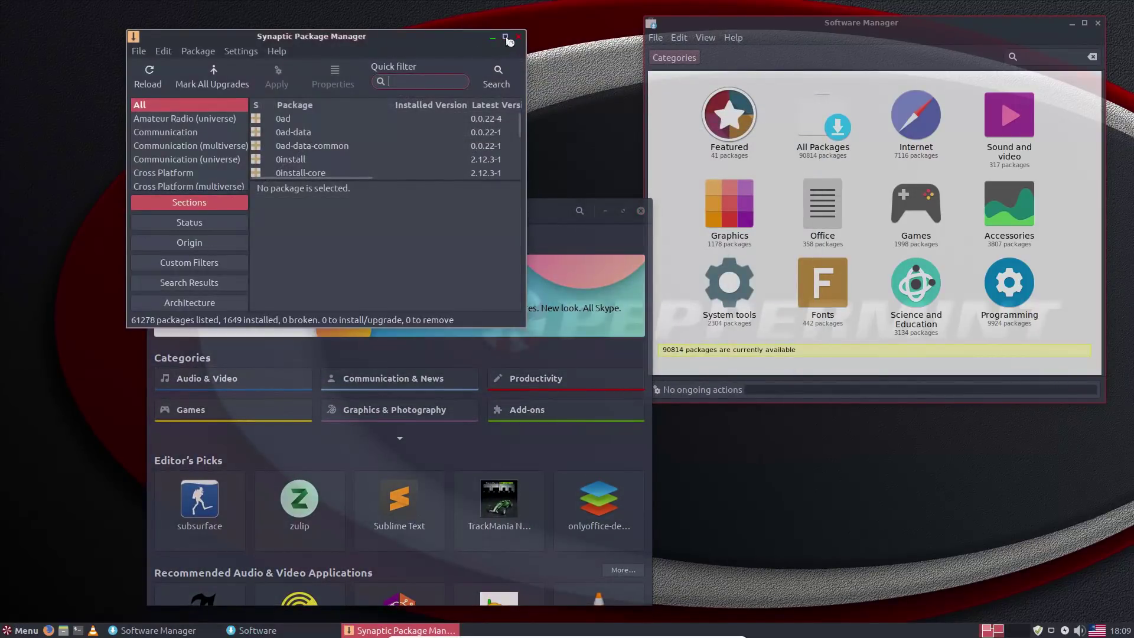
pyautogui.click(506, 38)
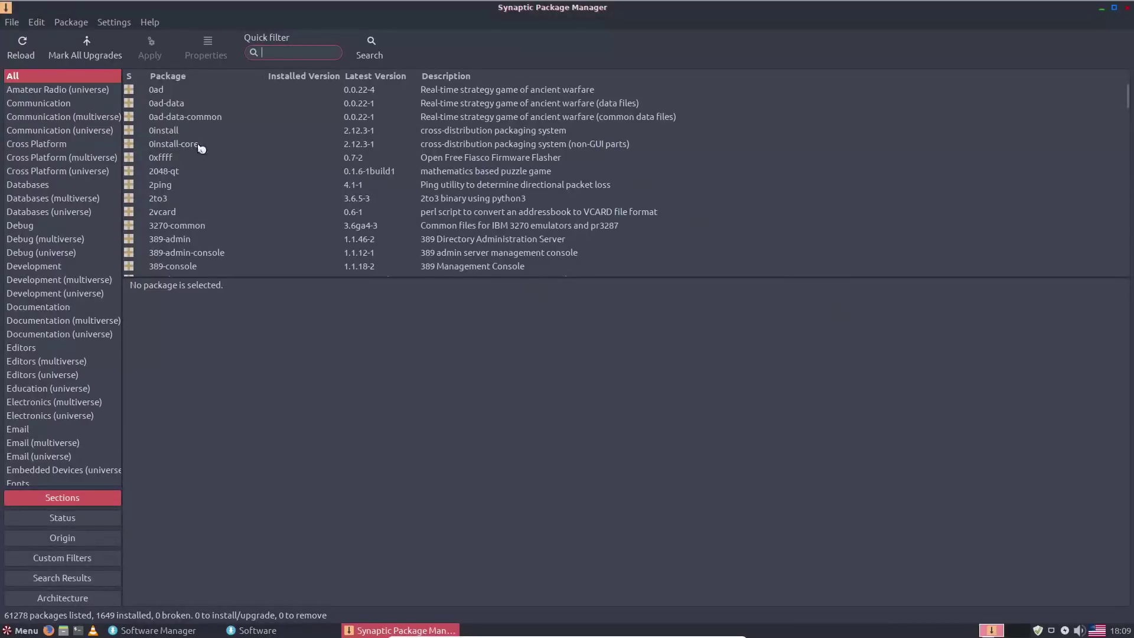
pyautogui.click(35, 211)
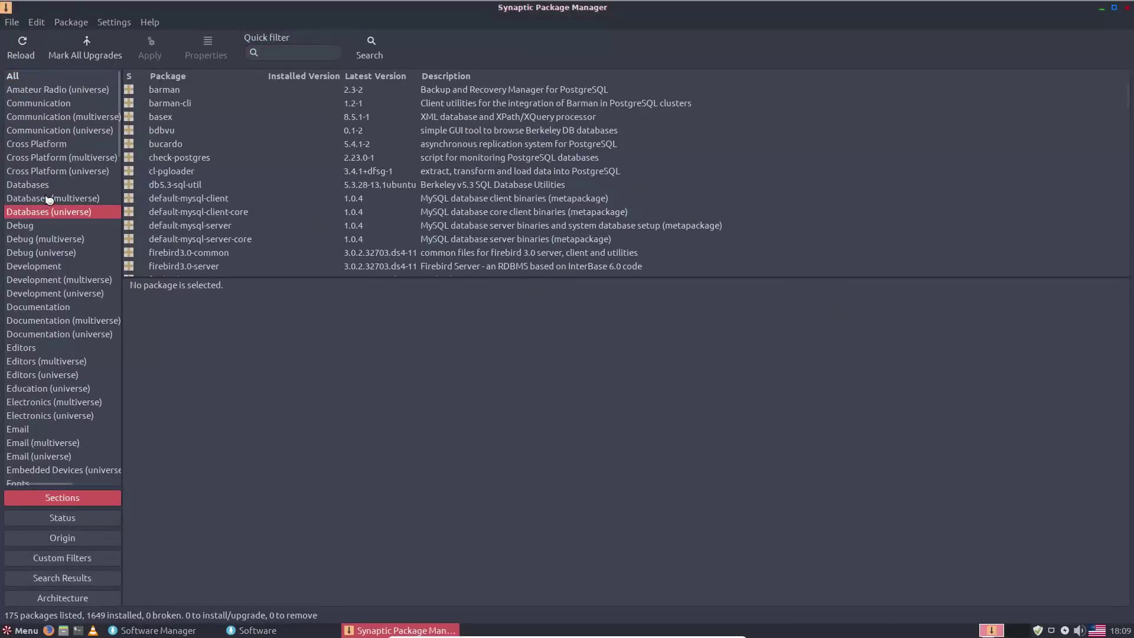
pyautogui.click(49, 199)
pyautogui.click(52, 518)
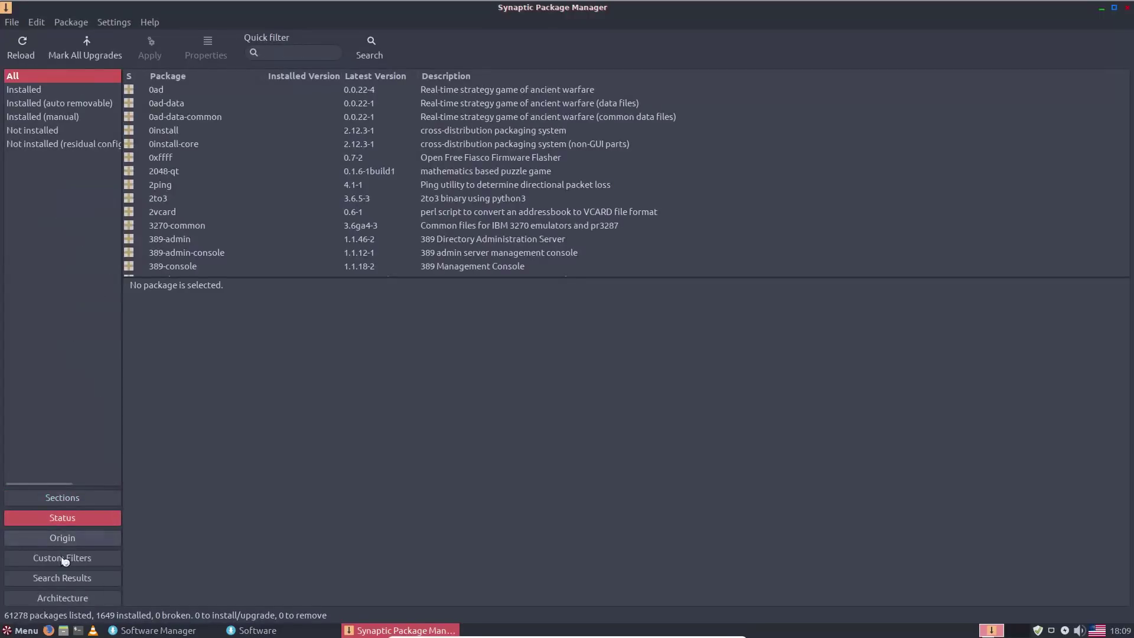
pyautogui.click(65, 559)
pyautogui.click(61, 538)
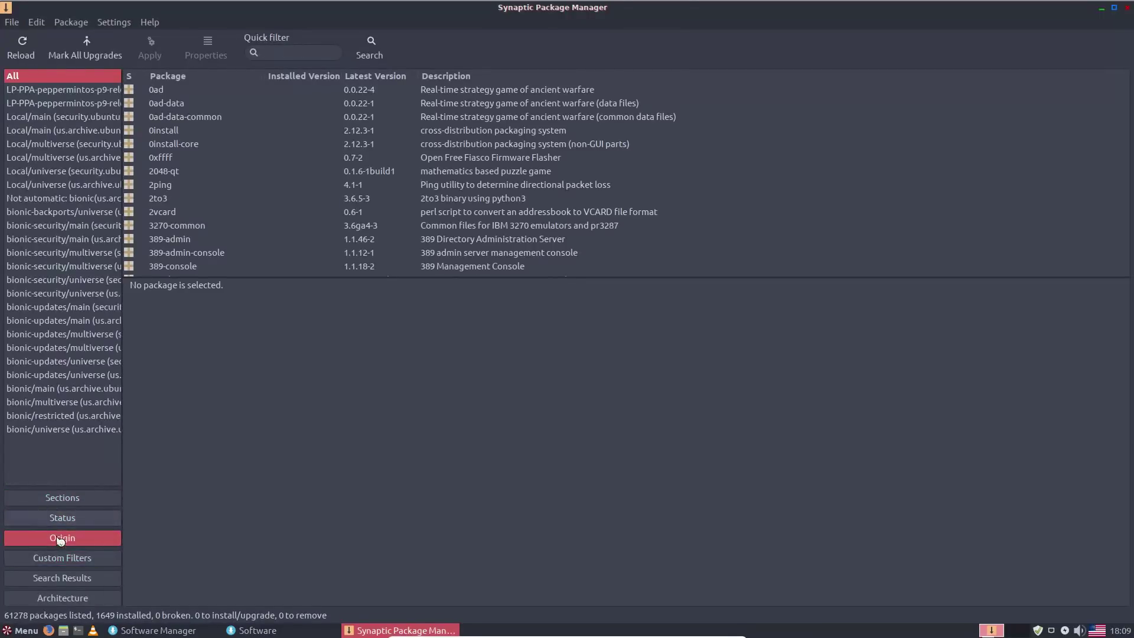
# List the packages in Synaptic's Email section, then close Synaptic Package Manager
pyautogui.click(66, 516)
pyautogui.click(65, 497)
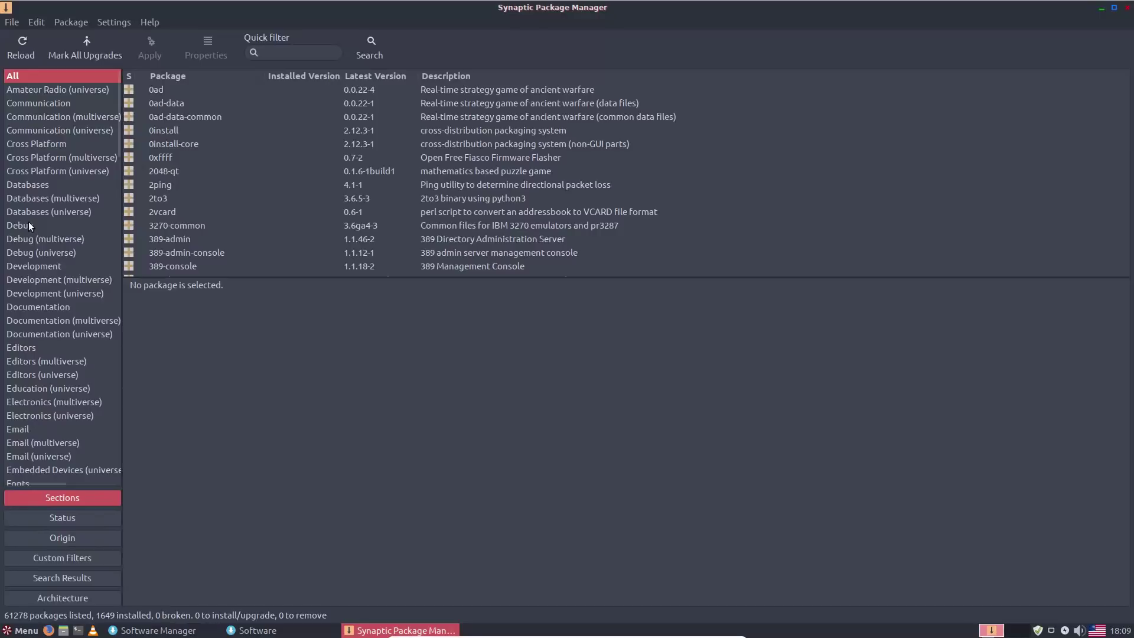
pyautogui.click(19, 430)
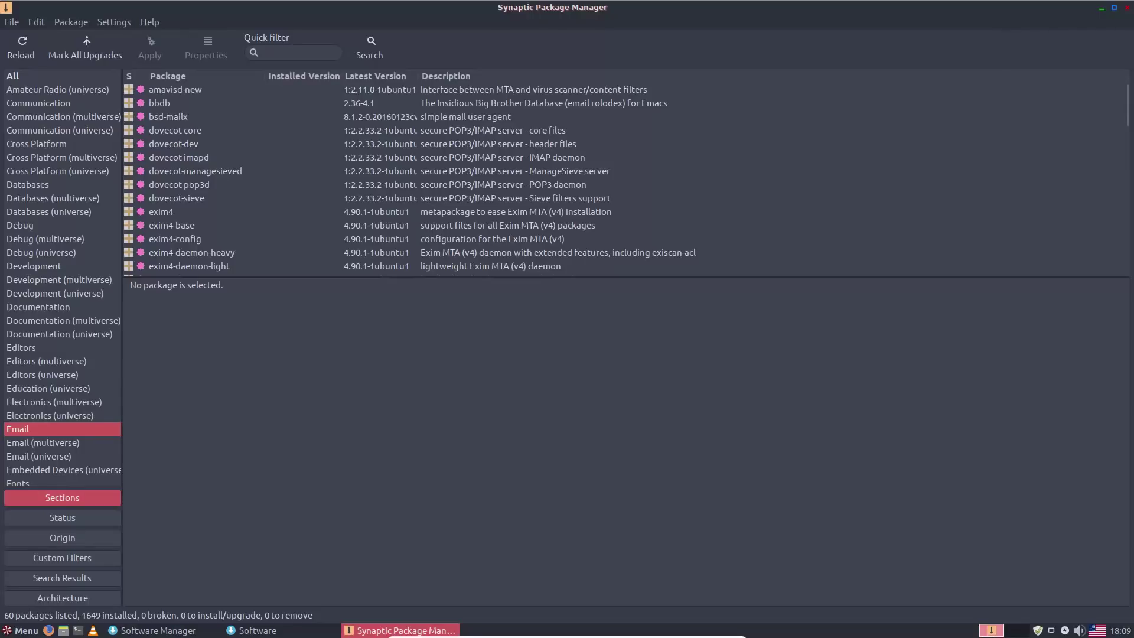
pyautogui.click(1128, 7)
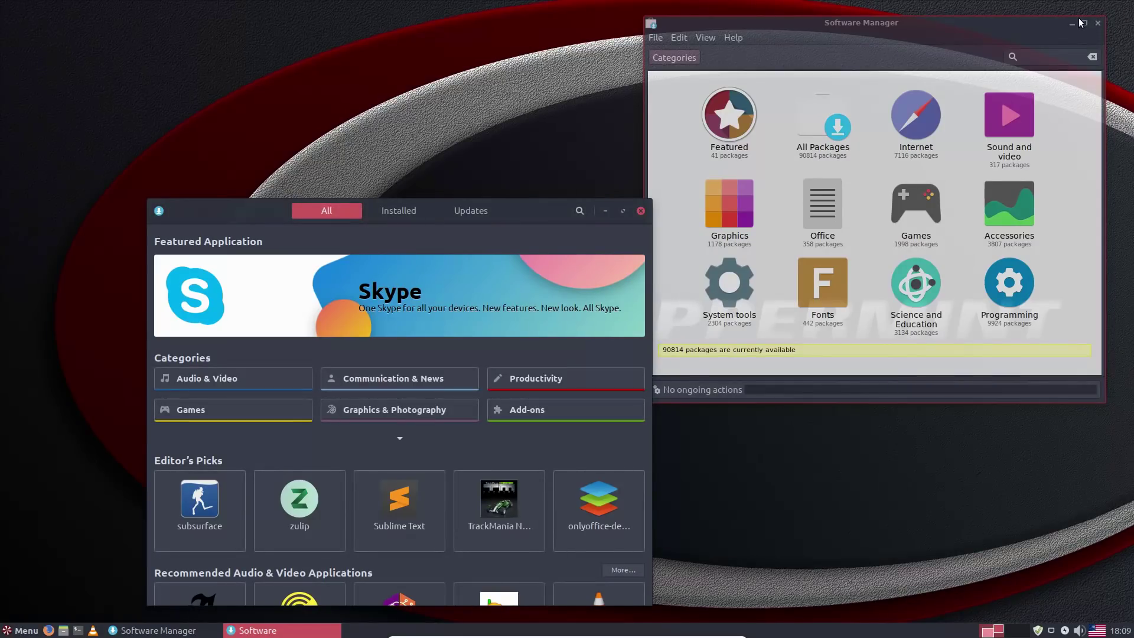
# Maximize Software Manager, browse the packages in its Internet category, and close it
pyautogui.click(1084, 24)
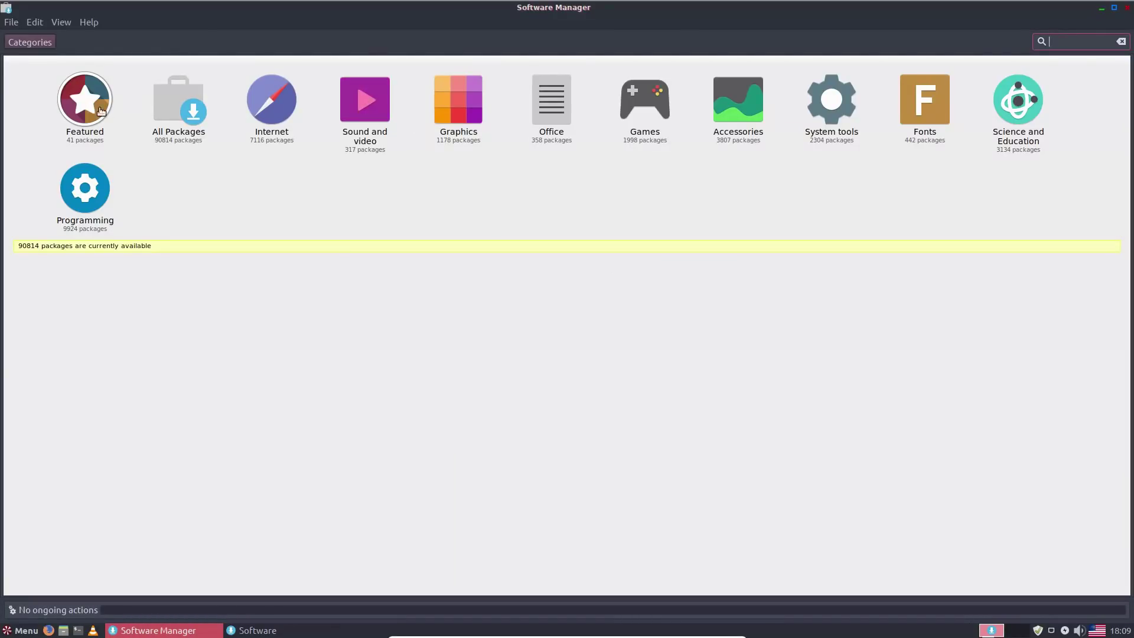
pyautogui.click(257, 102)
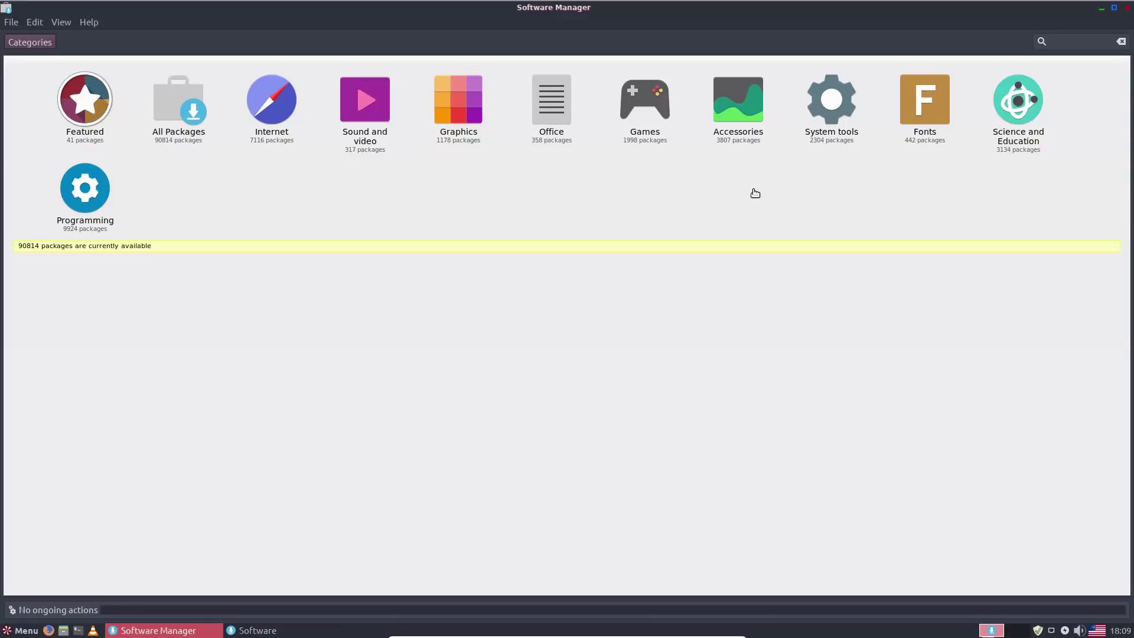
pyautogui.scroll(-20, 429, 195)
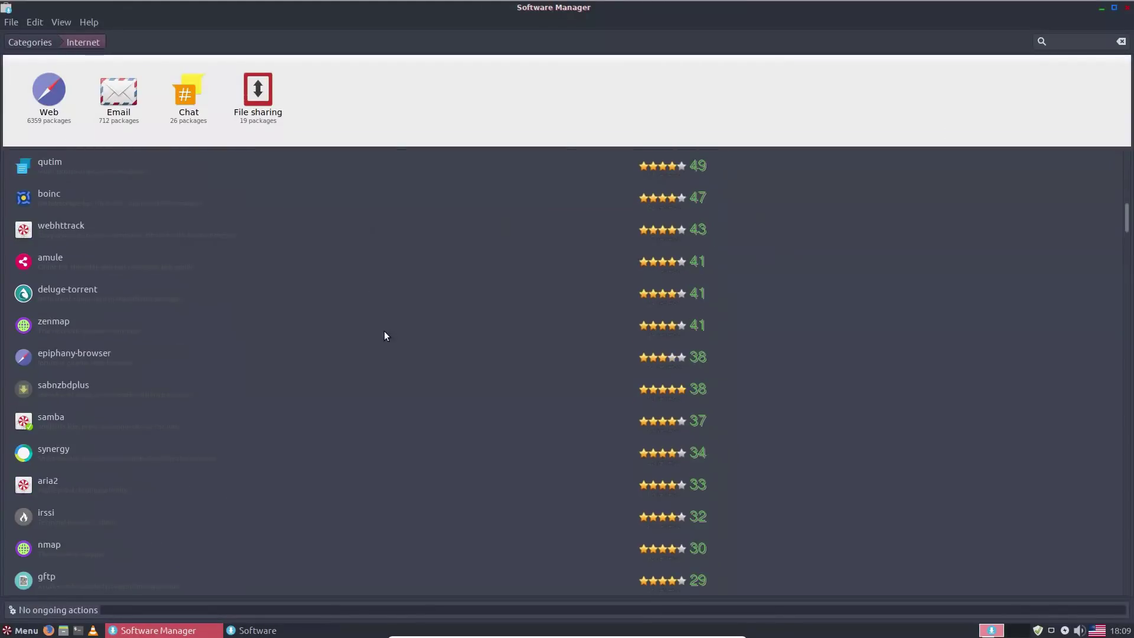
pyautogui.scroll(-20, 387, 370)
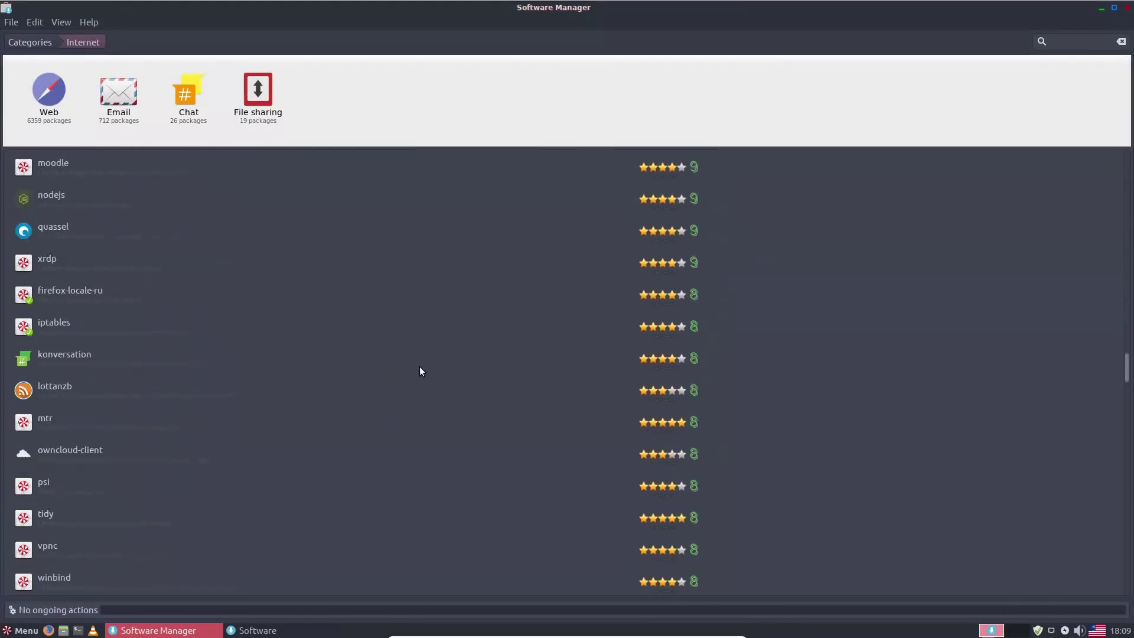
pyautogui.scroll(-20, 493, 388)
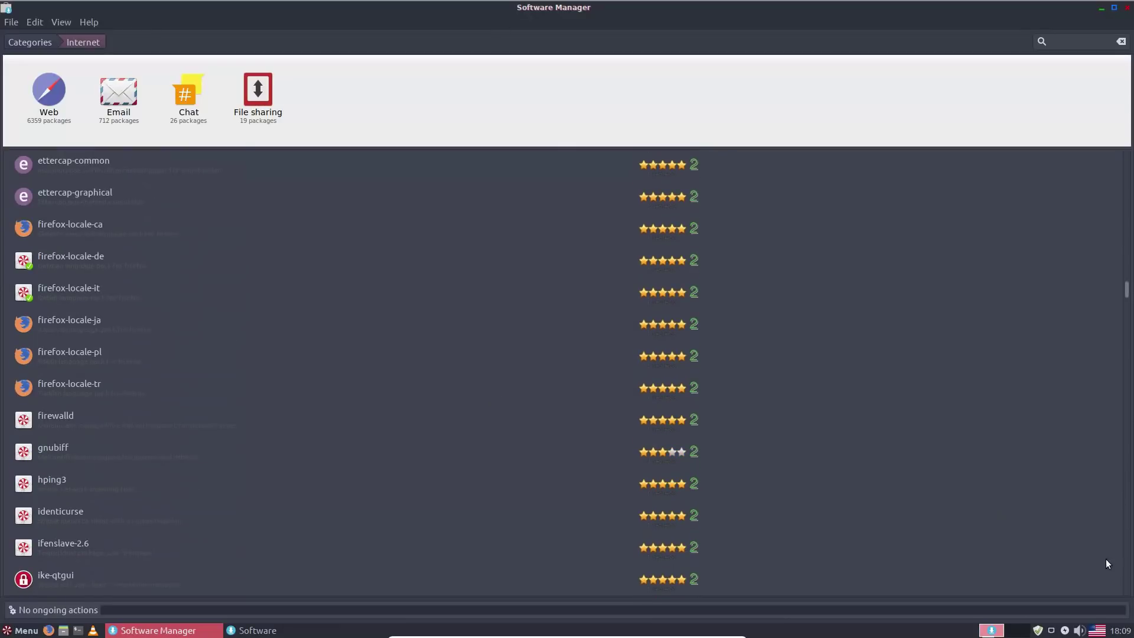
pyautogui.moveTo(1126, 289); pyautogui.dragTo(1118, 147)
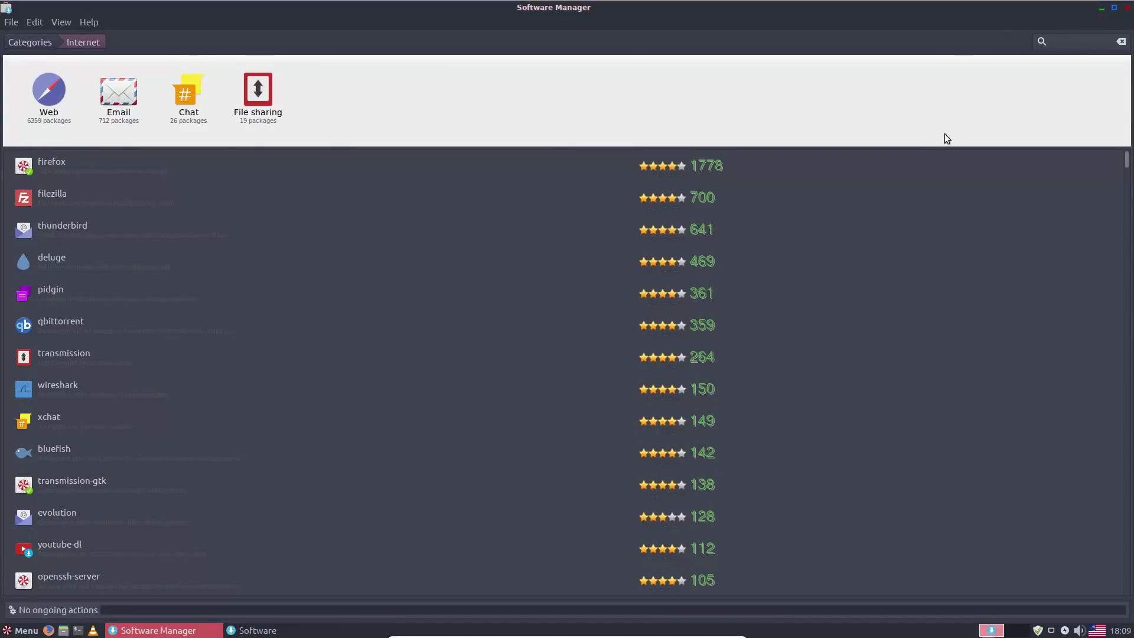
pyautogui.click(1128, 8)
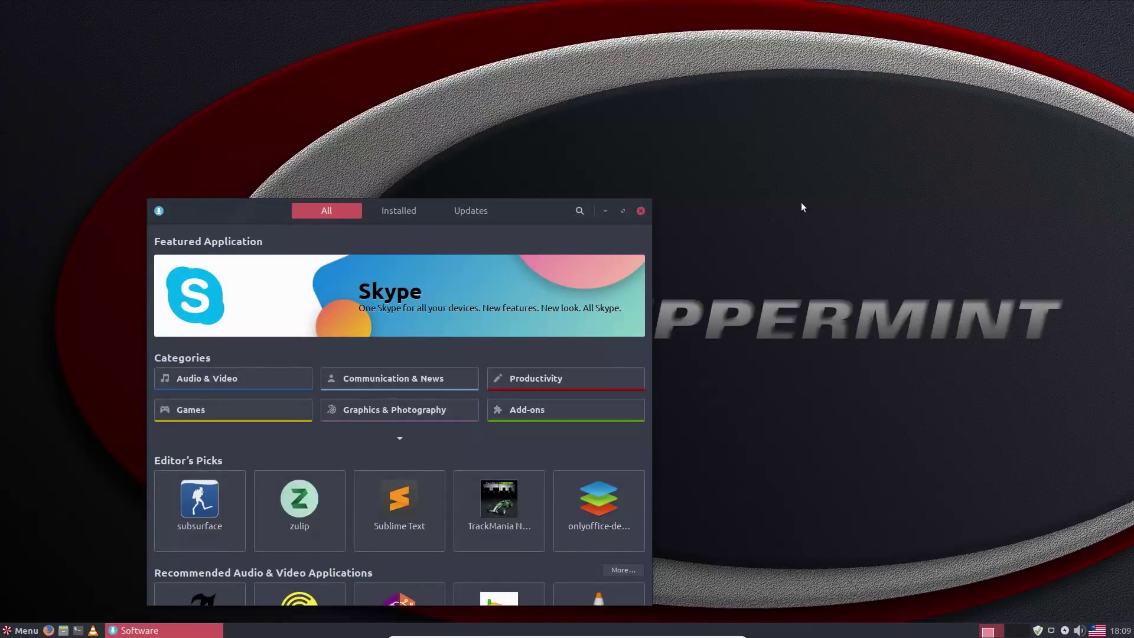
# Maximize the Software application, search it for "simplescree", then clear the search and close the application
pyautogui.click(624, 211)
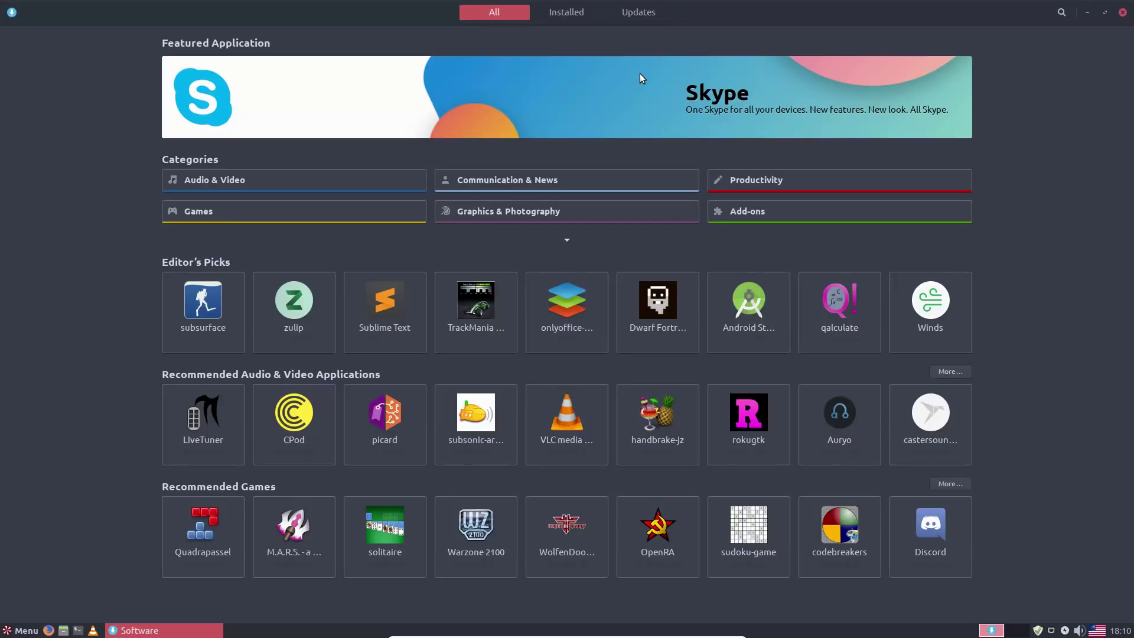
pyautogui.write('simple')
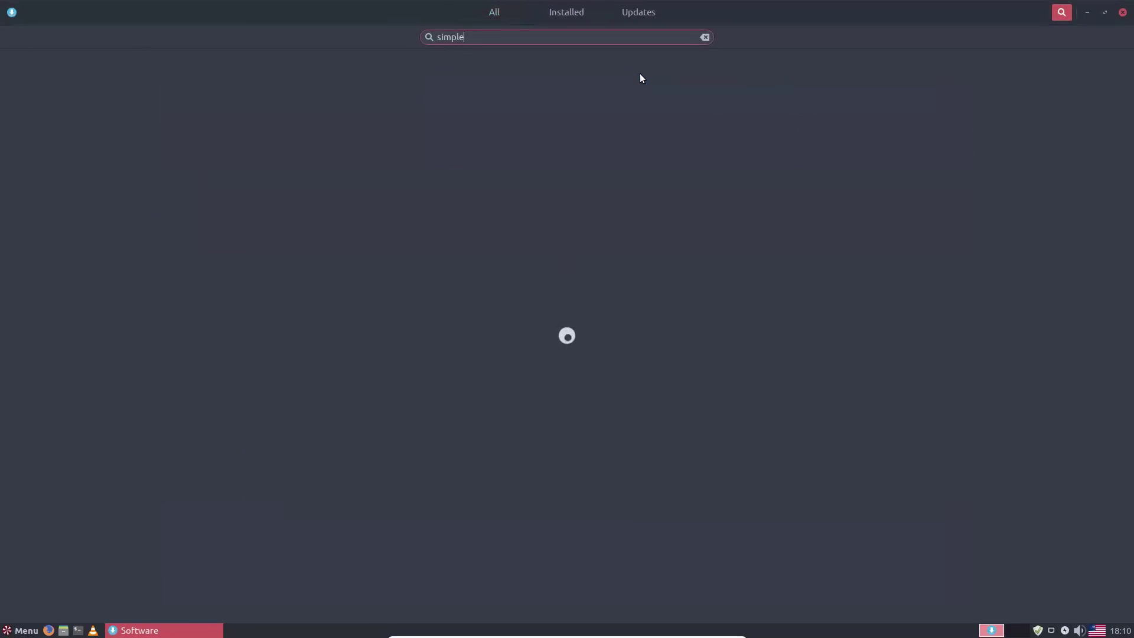
pyautogui.write('scree')
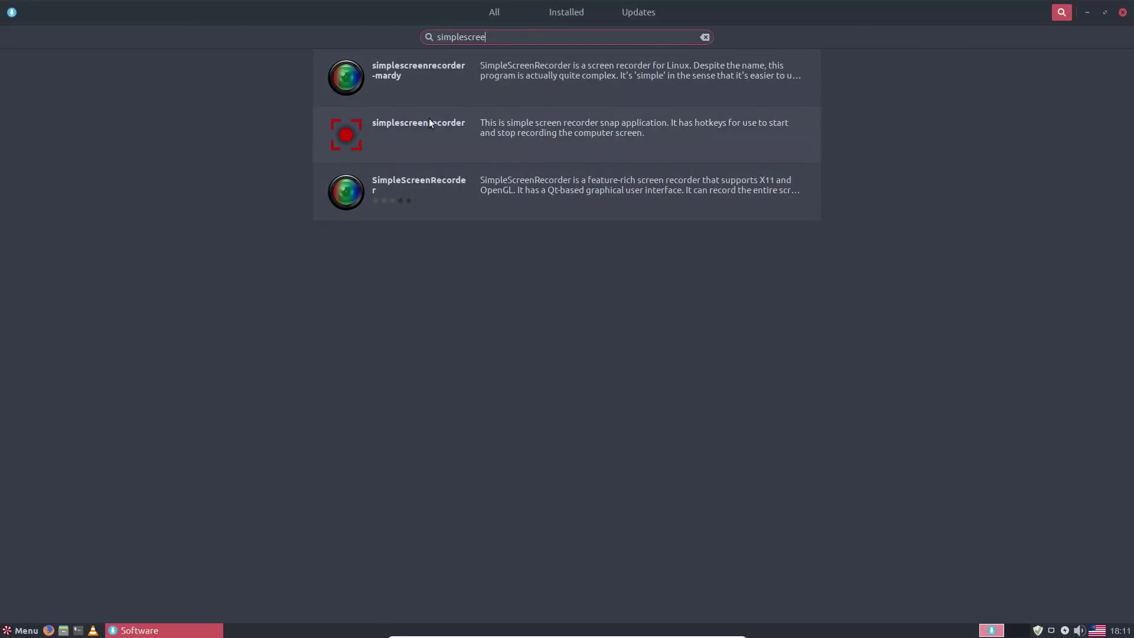
pyautogui.click(705, 37)
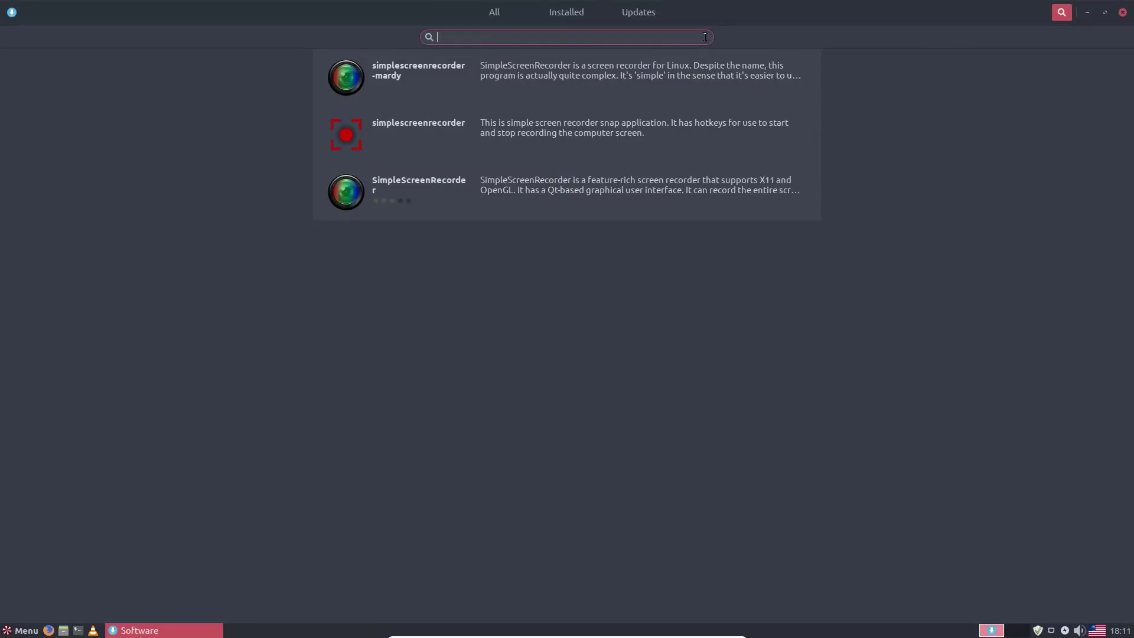
pyautogui.click(1123, 11)
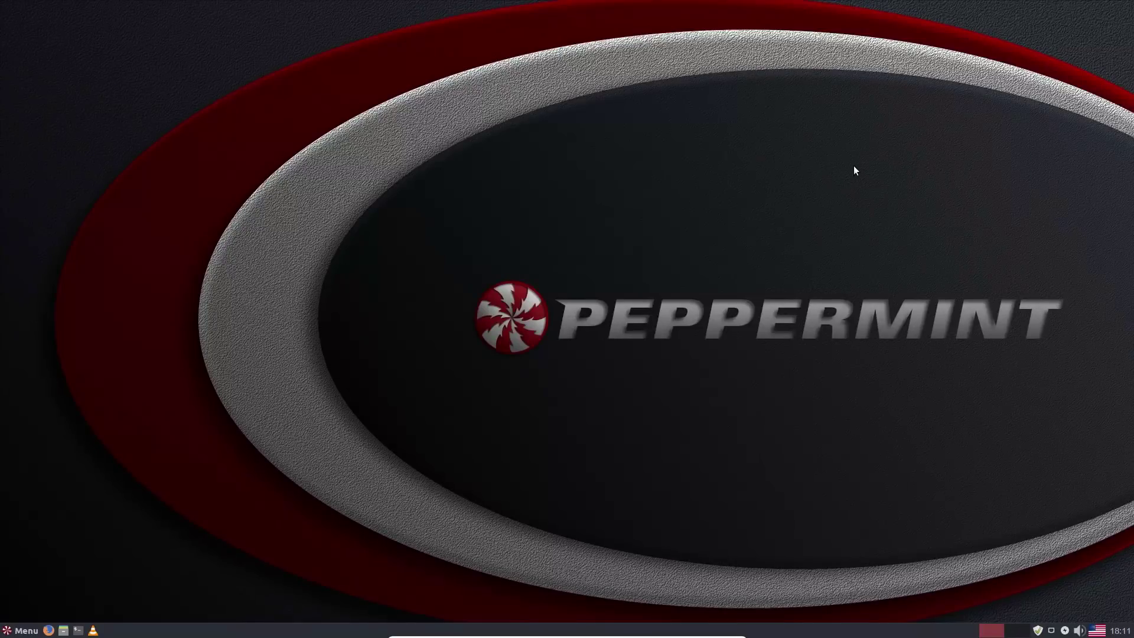